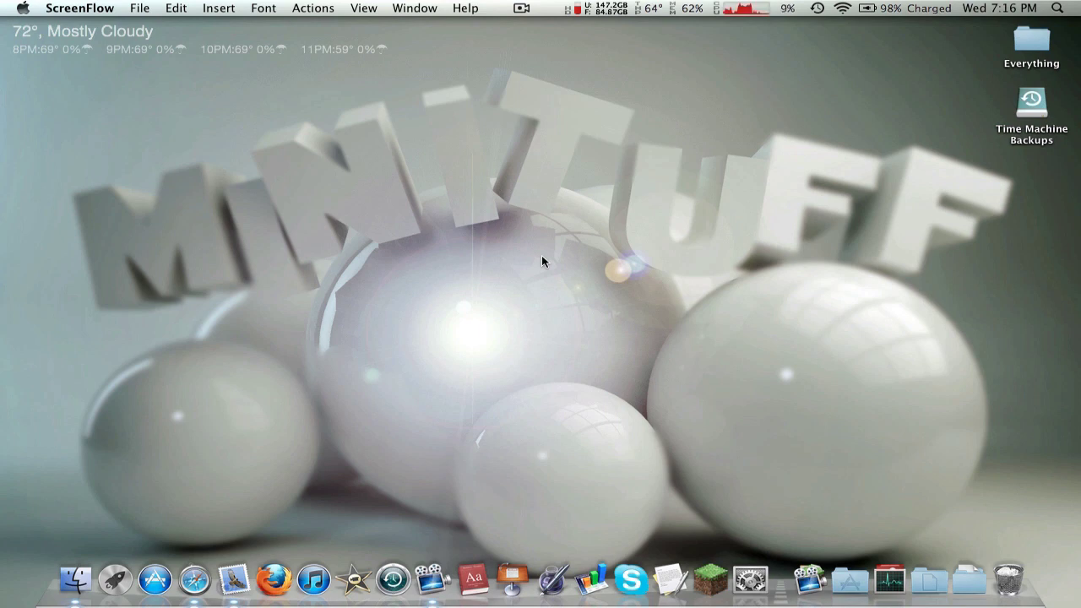
# Step: Bring up the Minecraft Forum page in Safari and read through the Single Player Commands V3.2.2 post
pyautogui.click(194, 555)
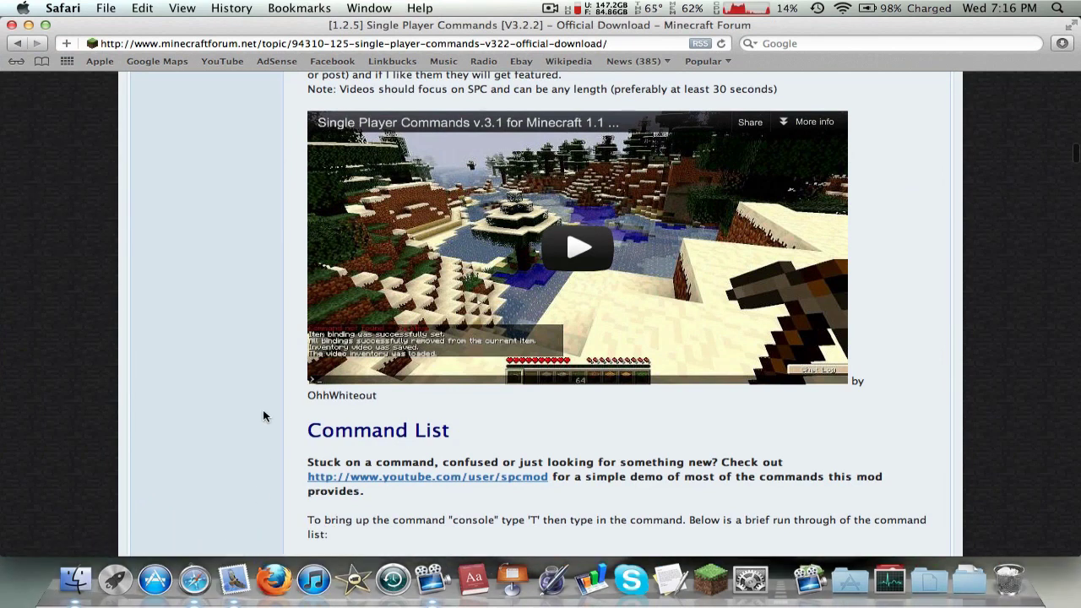
pyautogui.scroll(15, 262, 411)
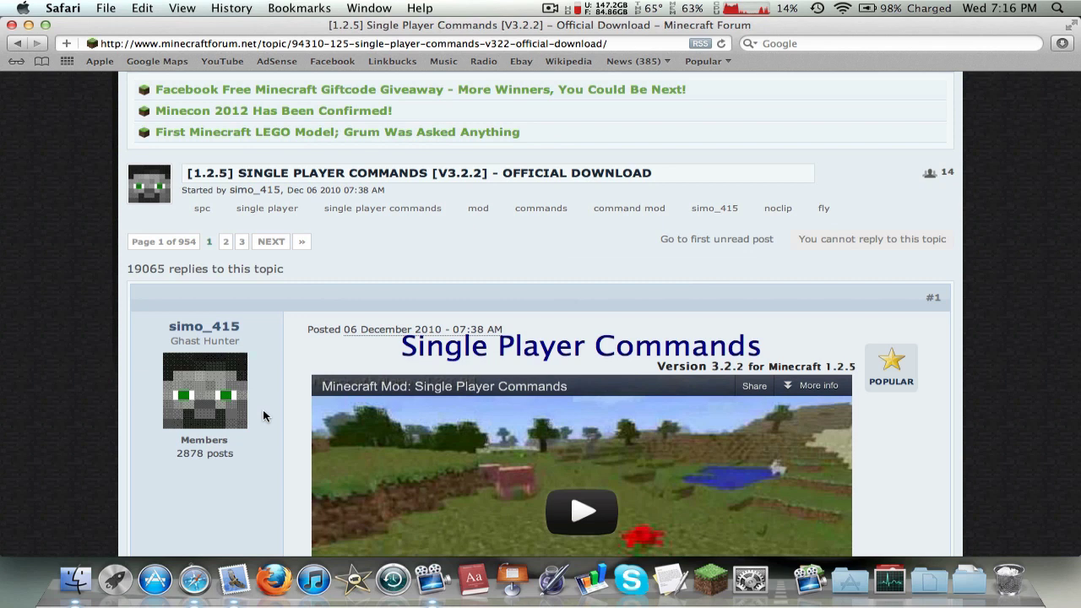
pyautogui.scroll(-15, 262, 411)
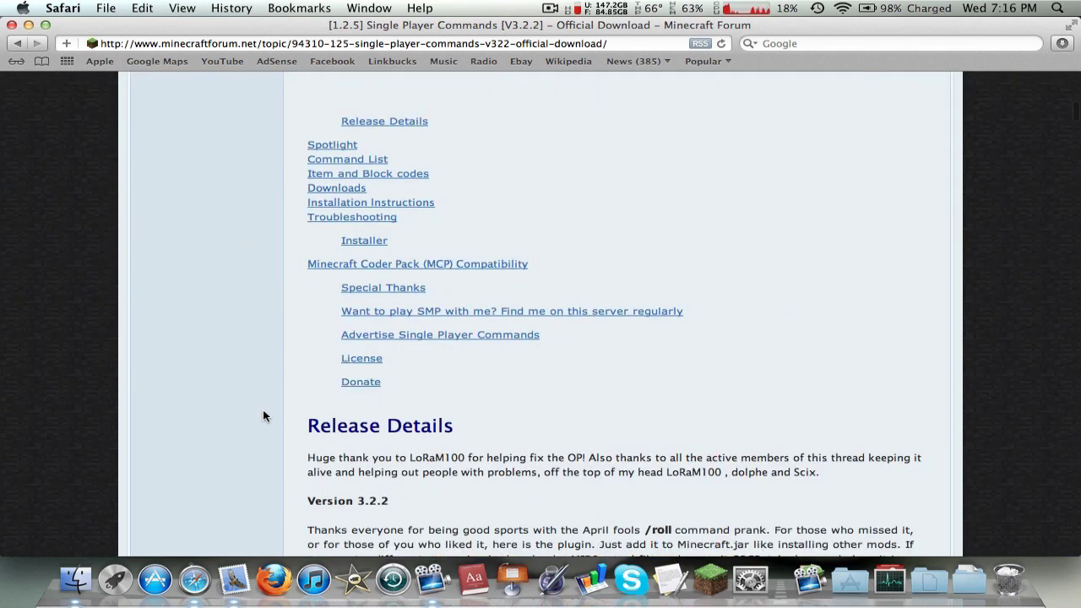
pyautogui.scroll(8, 263, 414)
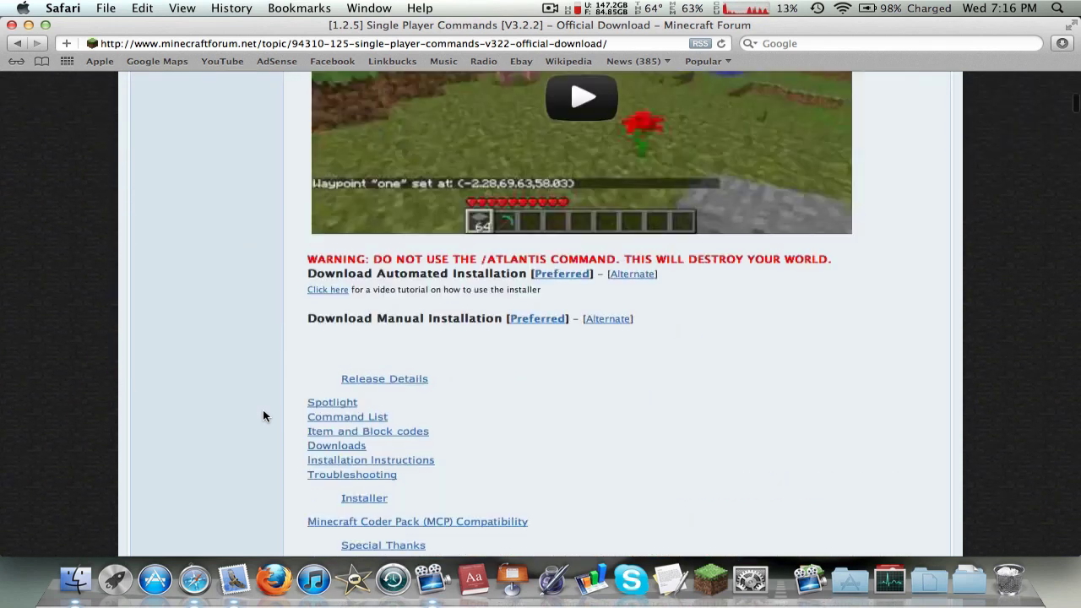
pyautogui.scroll(-12, 263, 414)
pyautogui.scroll(-6, 263, 414)
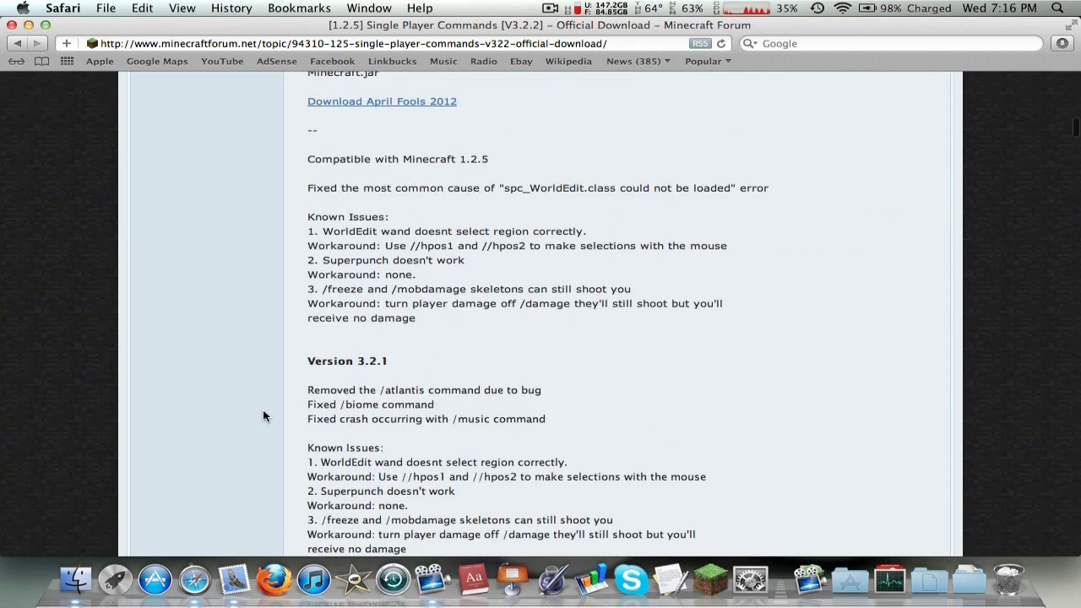
pyautogui.scroll(-20, 262, 411)
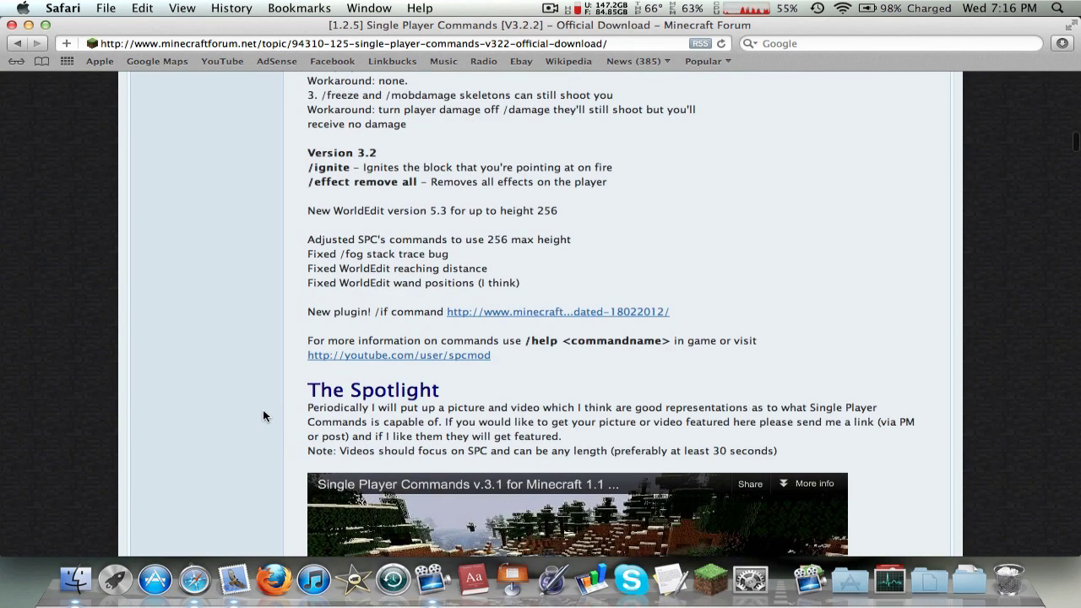
pyautogui.scroll(-20, 263, 415)
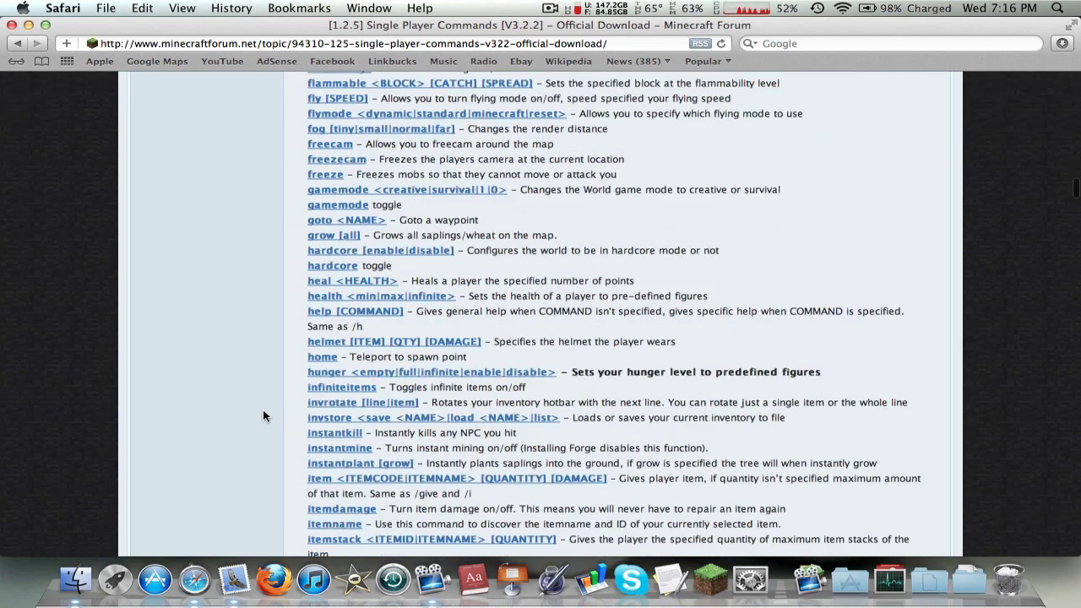
pyautogui.scroll(-20, 263, 416)
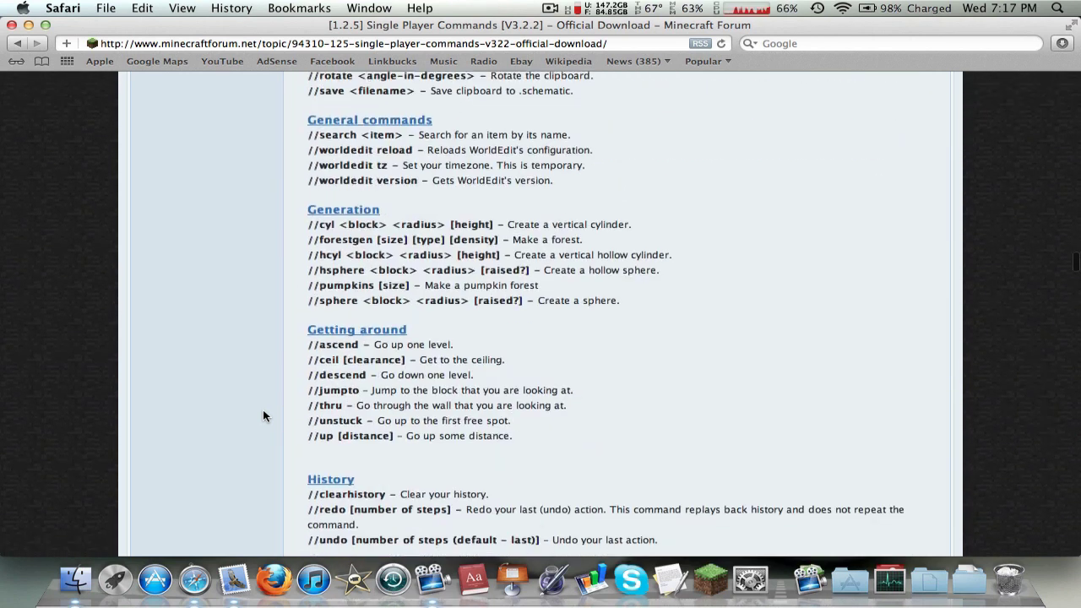
pyautogui.scroll(-5, 263, 411)
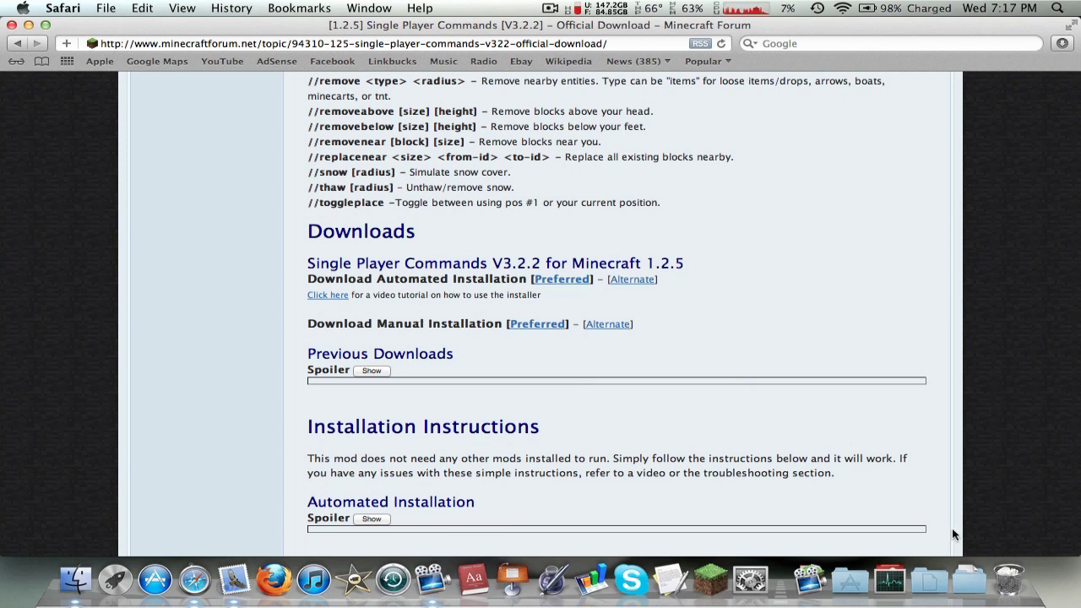
# Step: Minimize Safari and launch SinglePlayerCommands-MC1.2.5_V3.2.2.jar from the Downloads stack
pyautogui.click(982, 603)
pyautogui.click(978, 487)
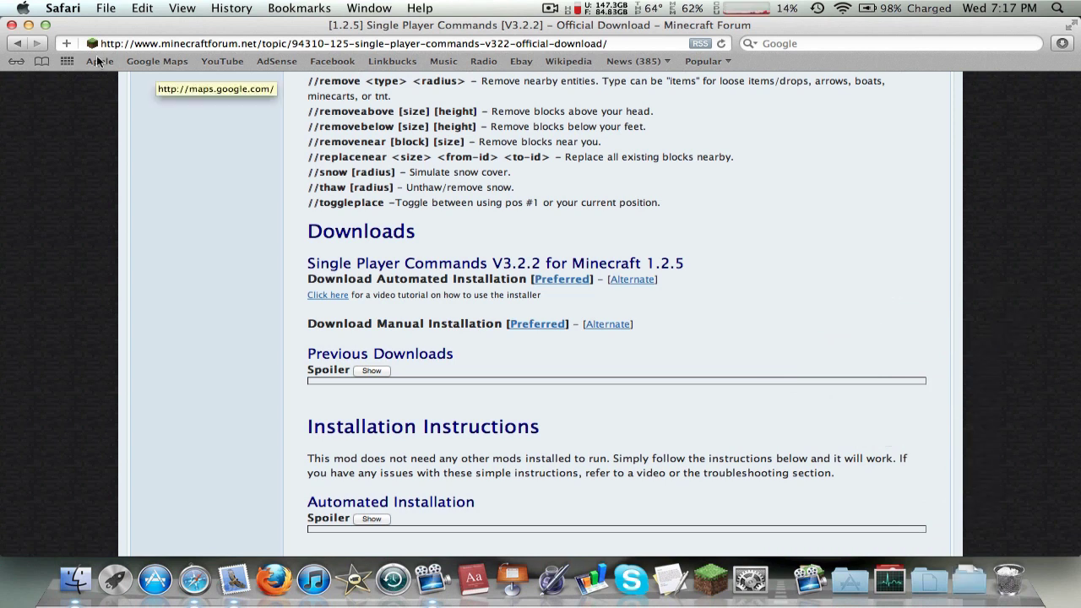
pyautogui.click(28, 25)
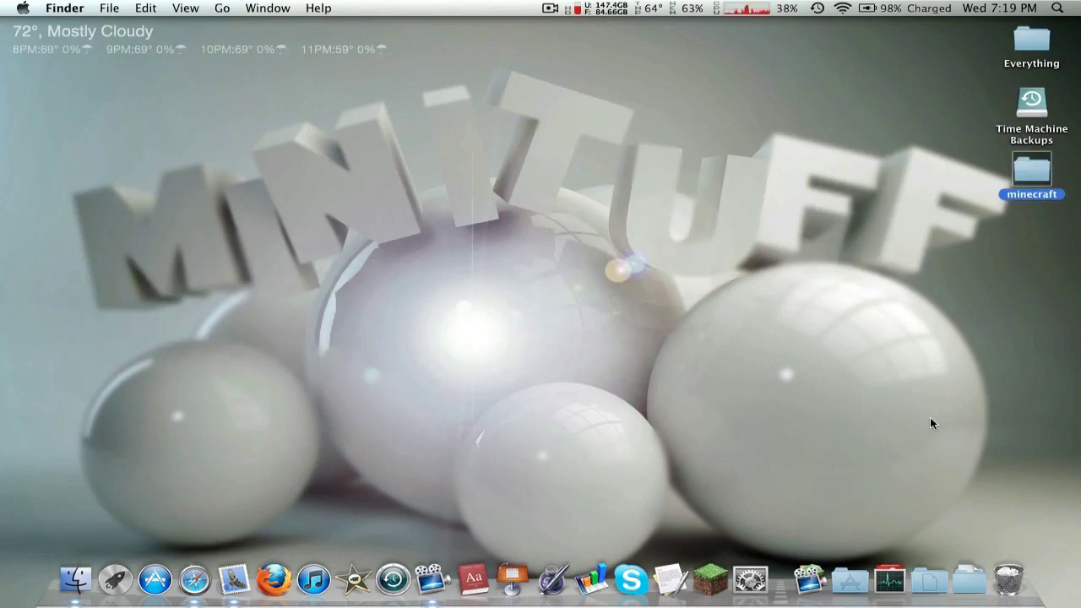
pyautogui.click(980, 595)
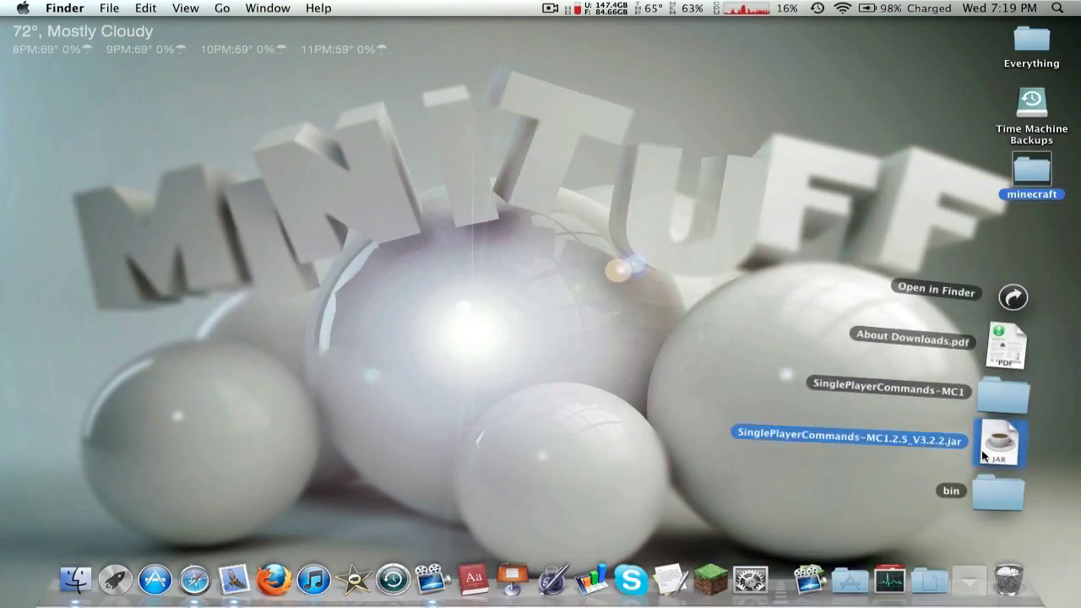
pyautogui.click(977, 492)
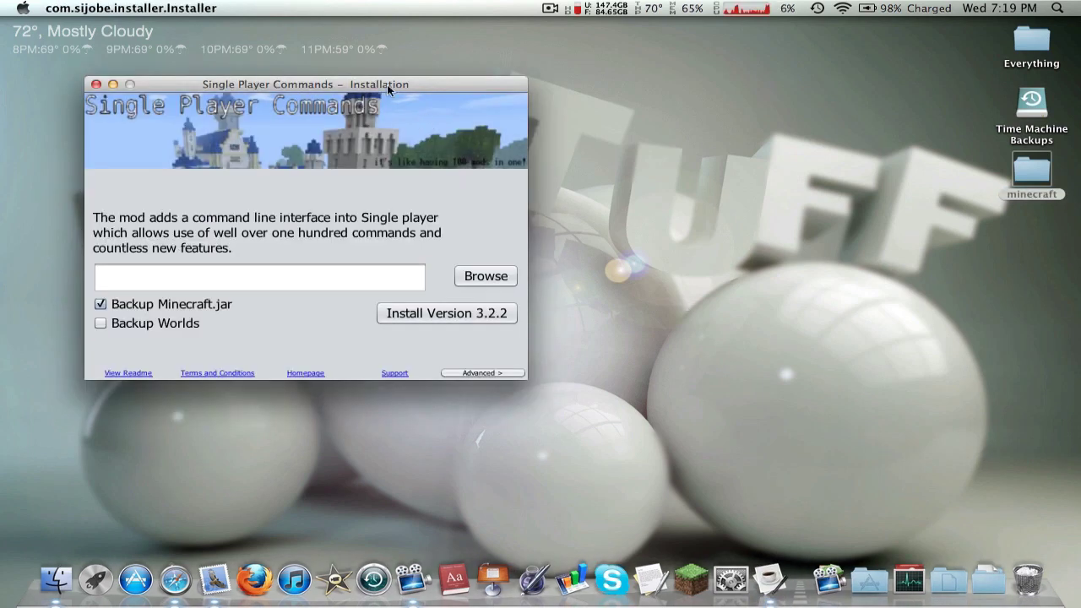
# Step: Move the installer window right and leave both Backup Minecraft.jar and Backup Worlds unticked
pyautogui.moveTo(382, 91); pyautogui.dragTo(551, 92)
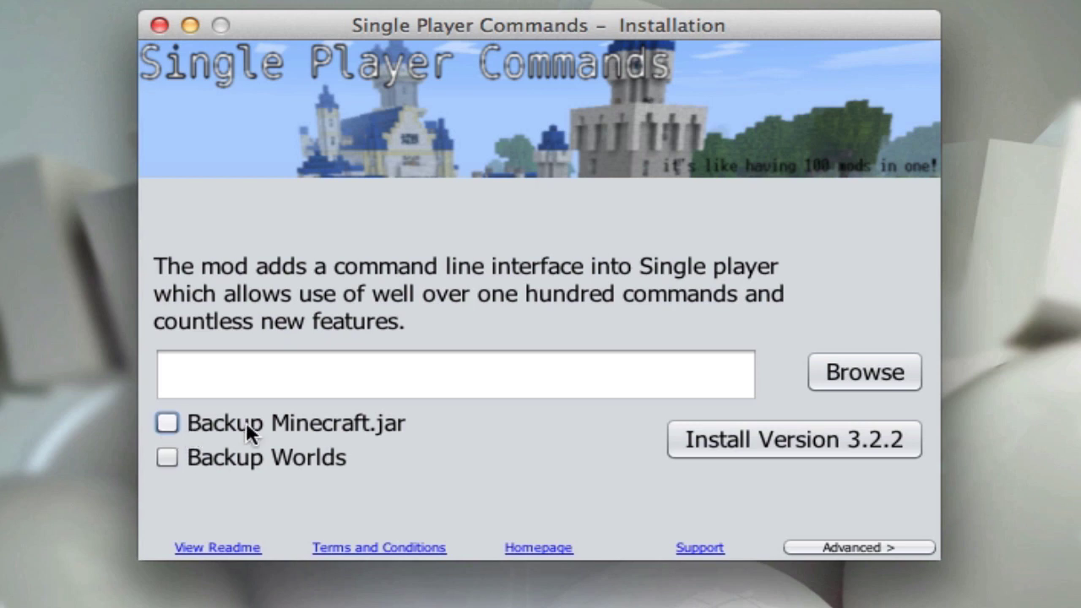
pyautogui.click(211, 460)
pyautogui.click(194, 462)
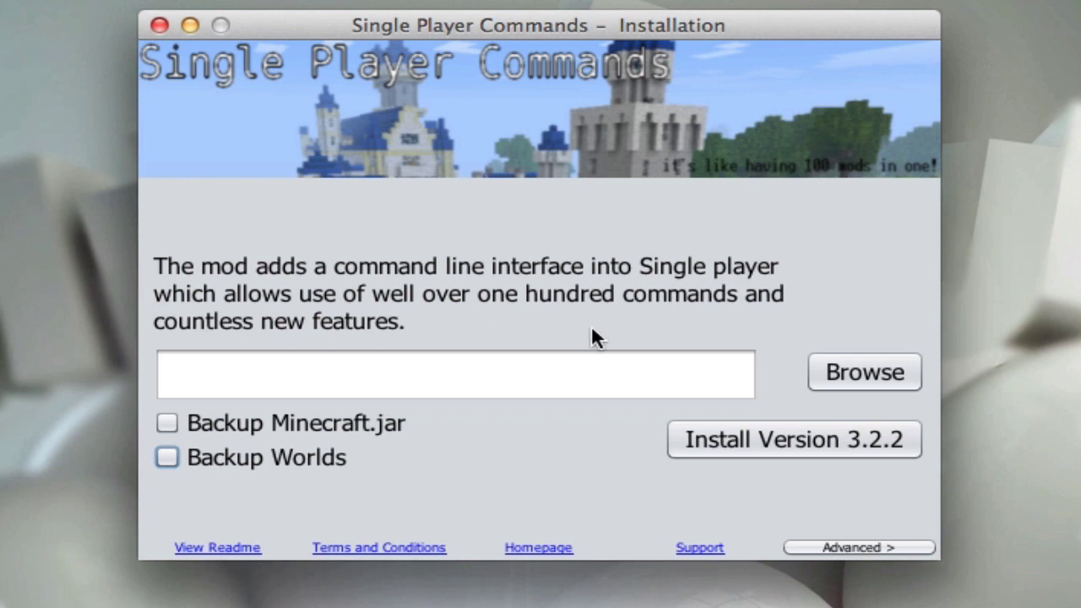
pyautogui.click(656, 373)
pyautogui.click(286, 166)
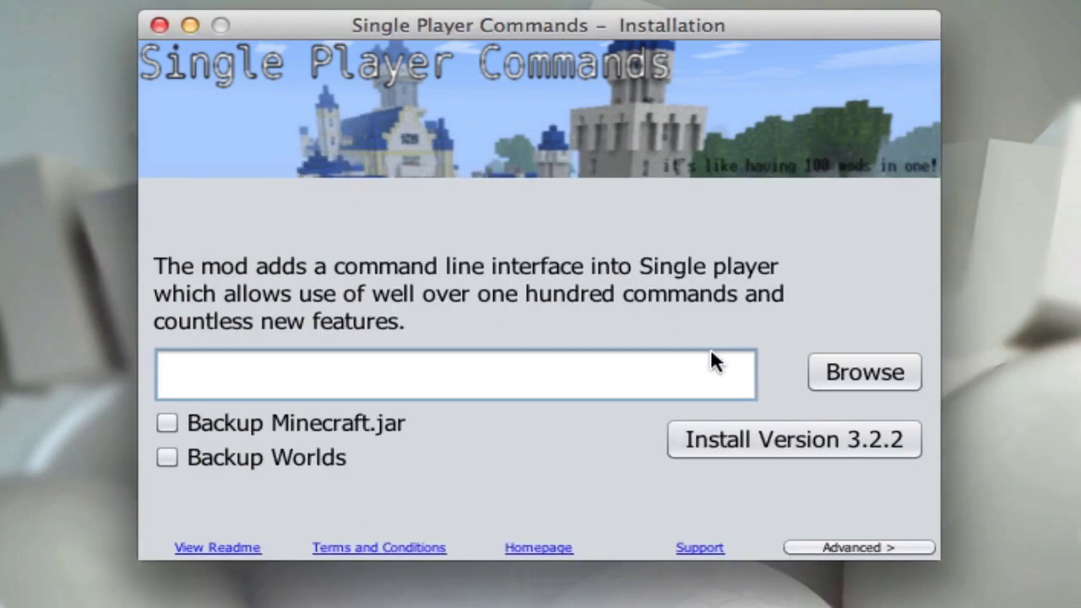
# Step: In the folder chooser, go to Library > Application Support > minecraft
pyautogui.click(882, 374)
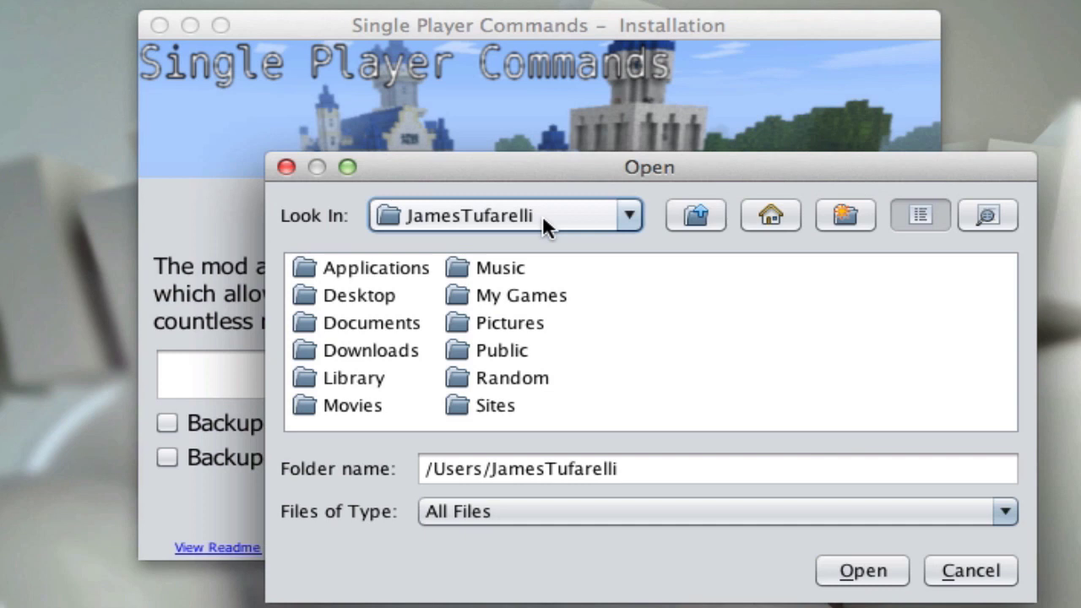
pyautogui.doubleClick(329, 380)
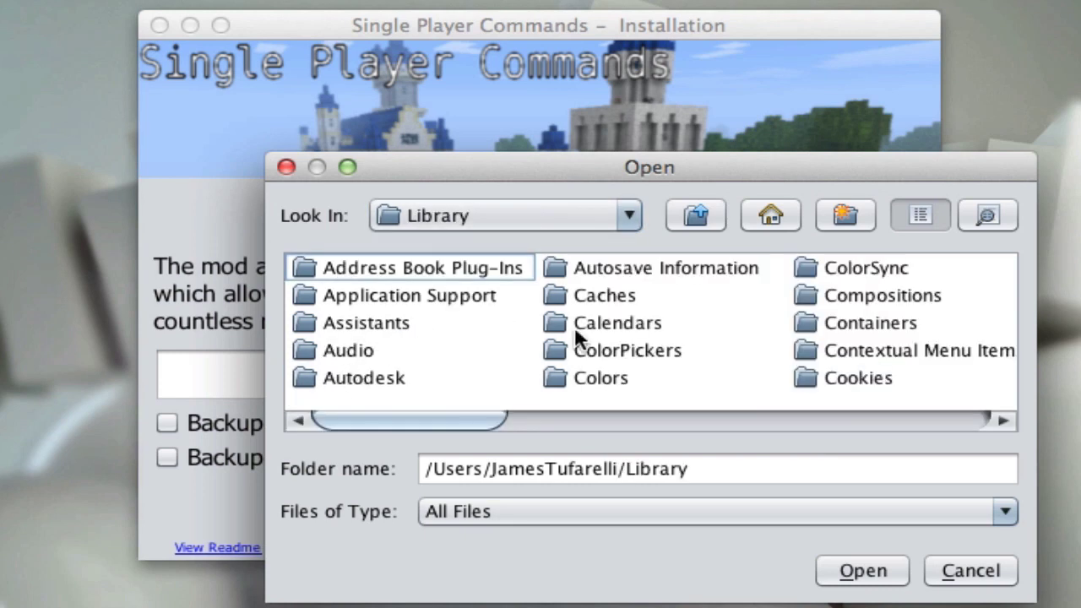
pyautogui.doubleClick(395, 296)
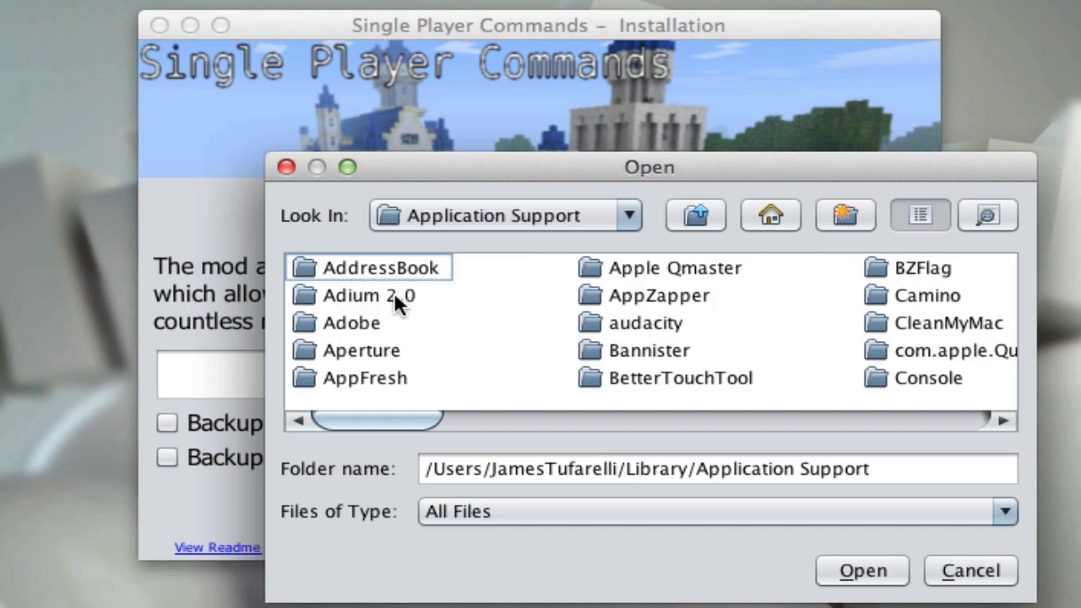
pyautogui.moveTo(377, 413); pyautogui.dragTo(657, 413)
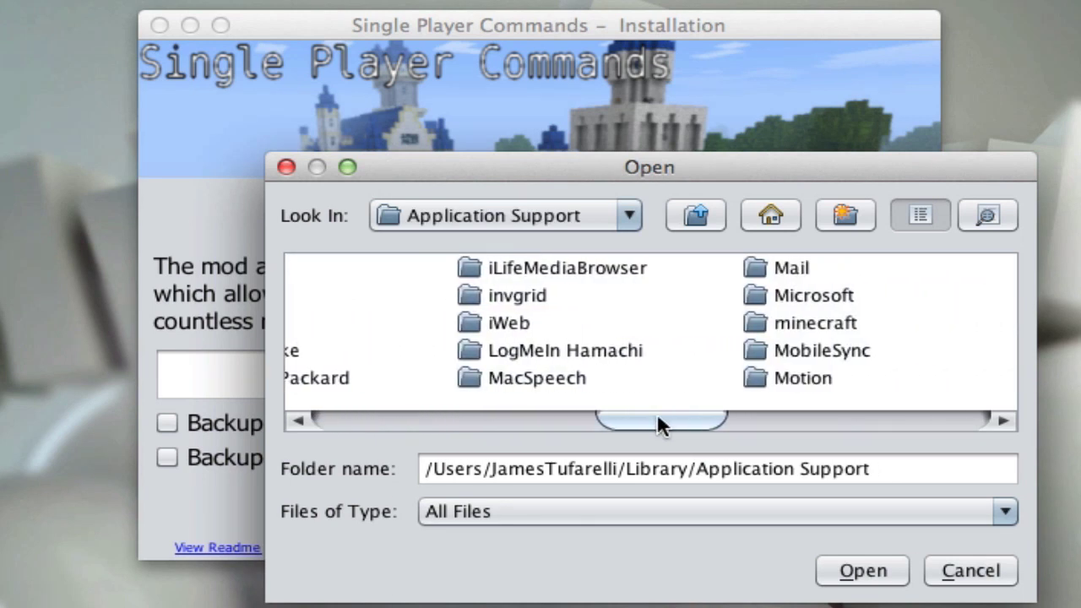
pyautogui.click(789, 324)
pyautogui.click(789, 322)
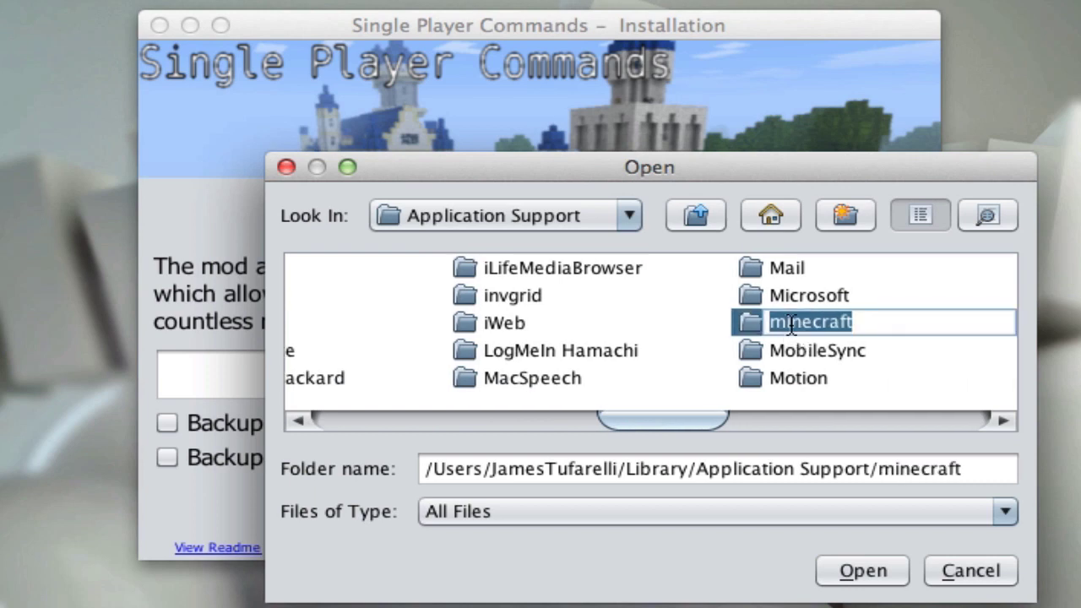
pyautogui.doubleClick(757, 324)
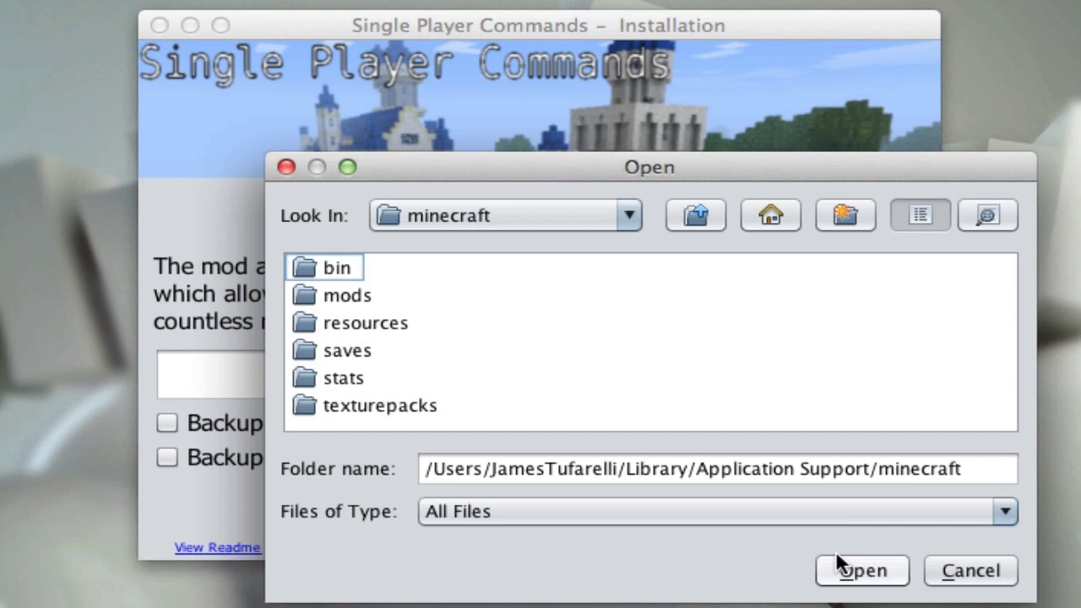
# Step: Set the minecraft folder as the install path and install version 3.2.2
pyautogui.click(857, 571)
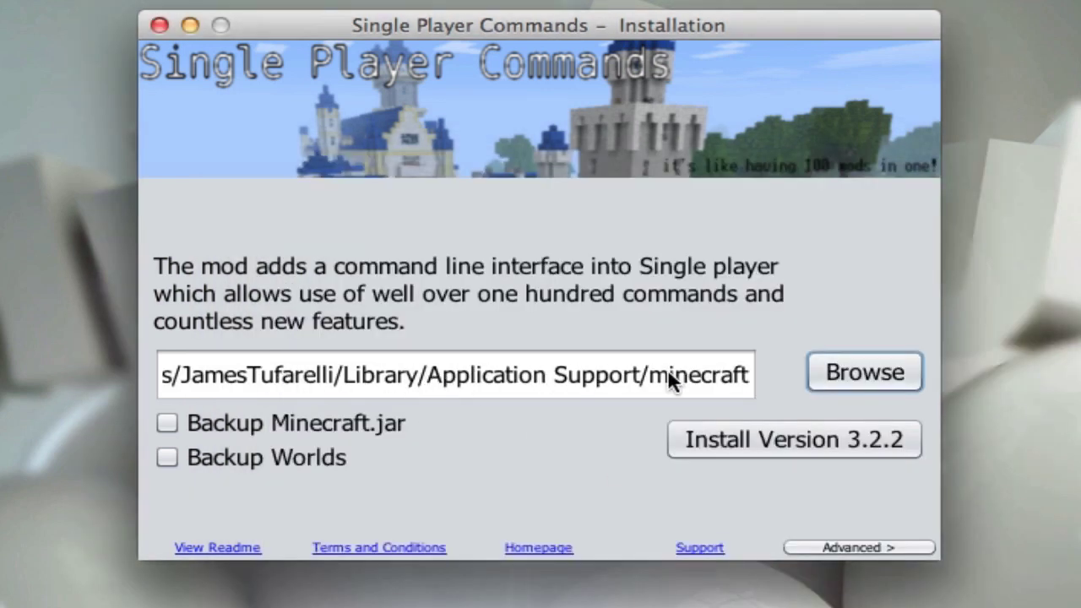
pyautogui.moveTo(669, 377); pyautogui.dragTo(772, 381)
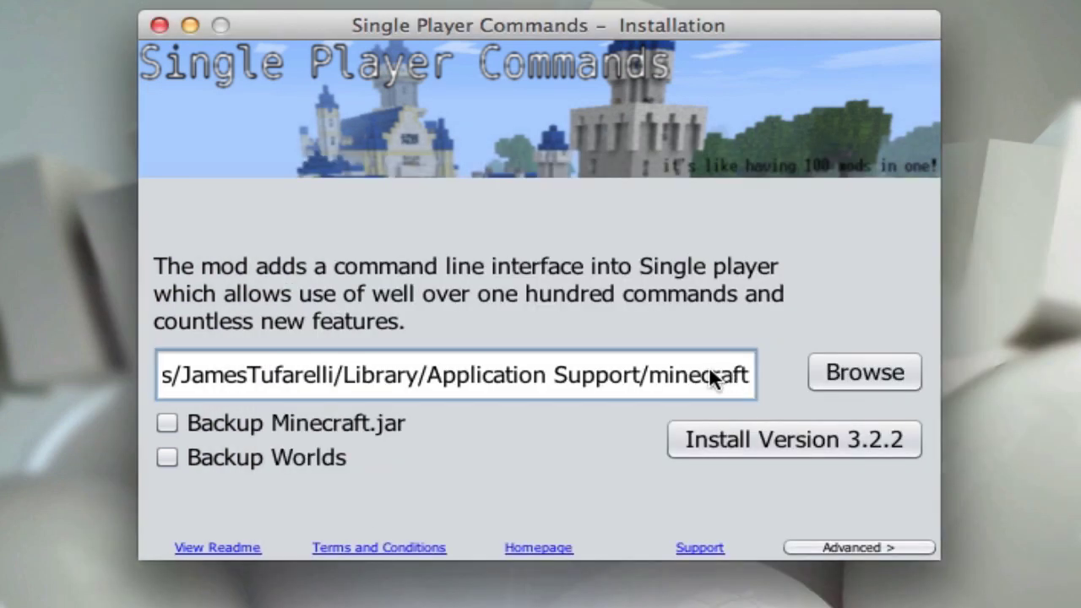
pyautogui.click(724, 443)
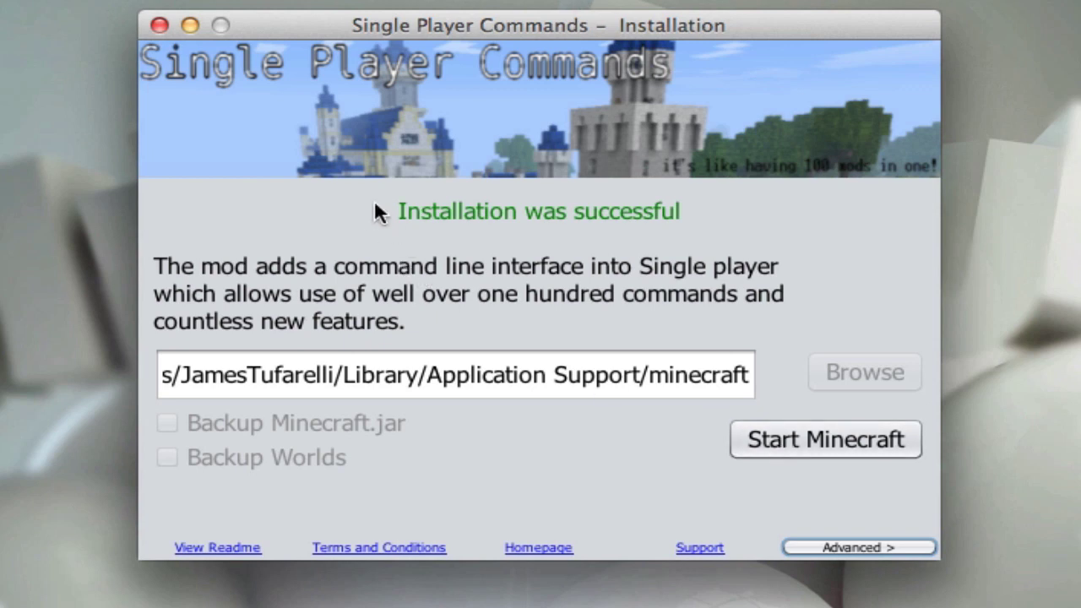
# Step: Close the installer and browse in Finder to Library > Application Support, peeking inside minecraft
pyautogui.click(159, 27)
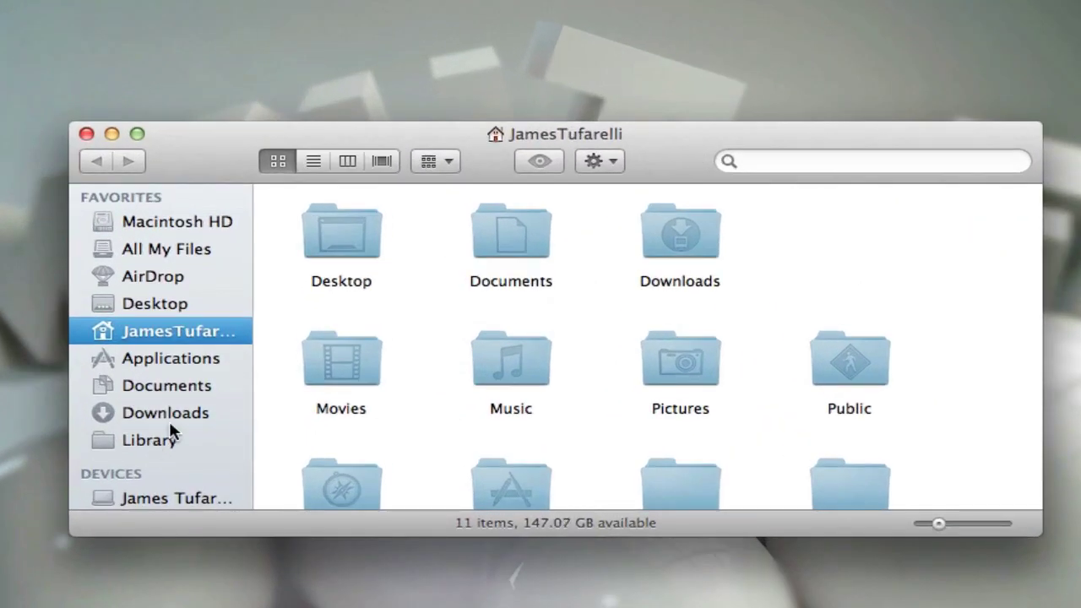
pyautogui.click(122, 445)
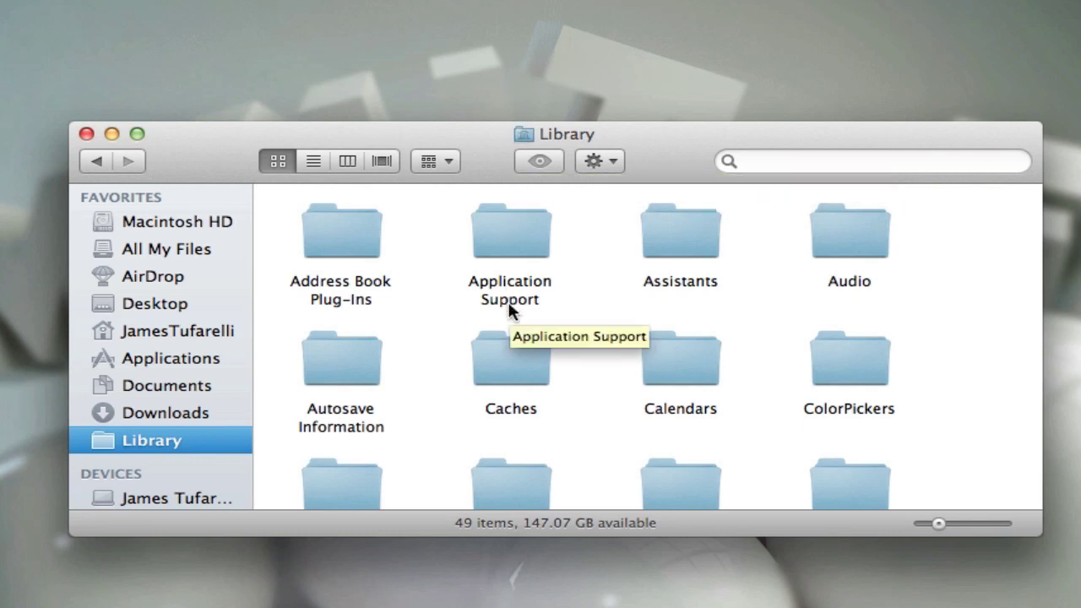
pyautogui.doubleClick(528, 245)
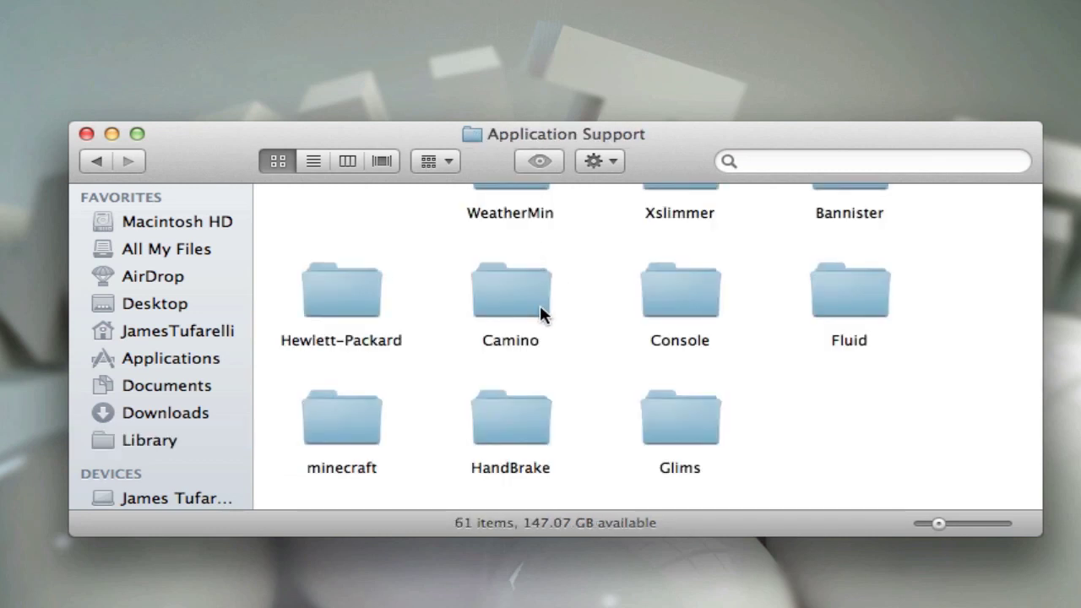
pyautogui.doubleClick(350, 408)
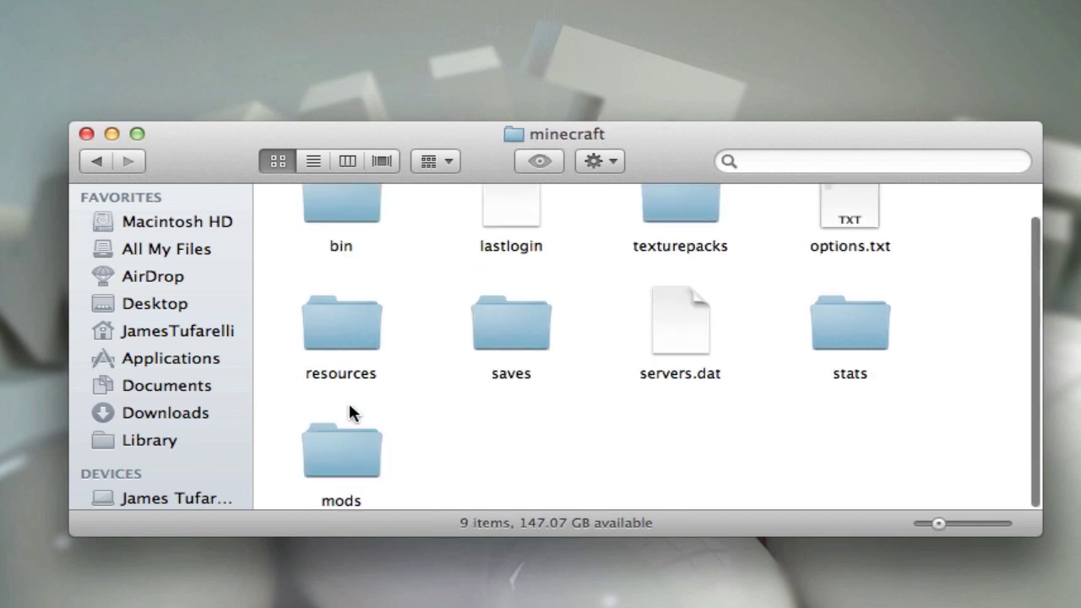
pyautogui.click(100, 162)
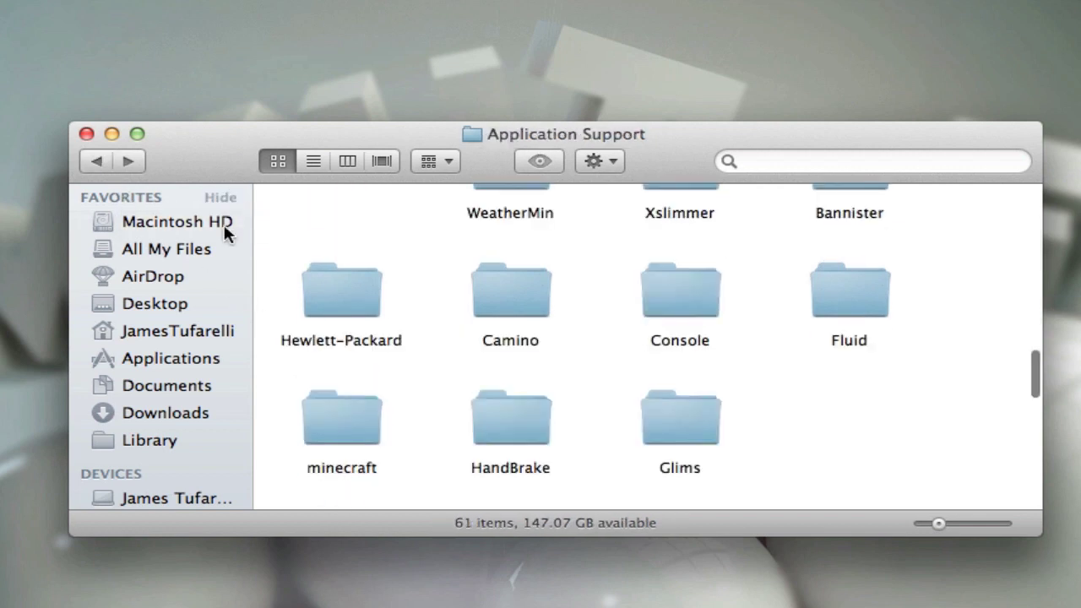
# Step: Bring up the context menu for the minecraft folder in Application Support
pyautogui.click(339, 431)
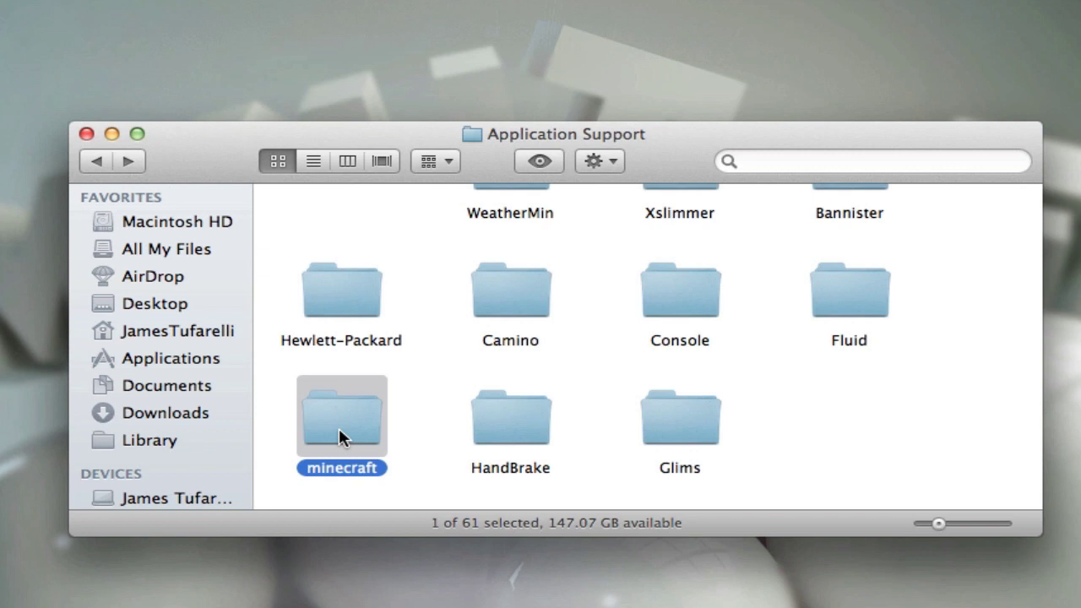
pyautogui.rightClick(339, 427)
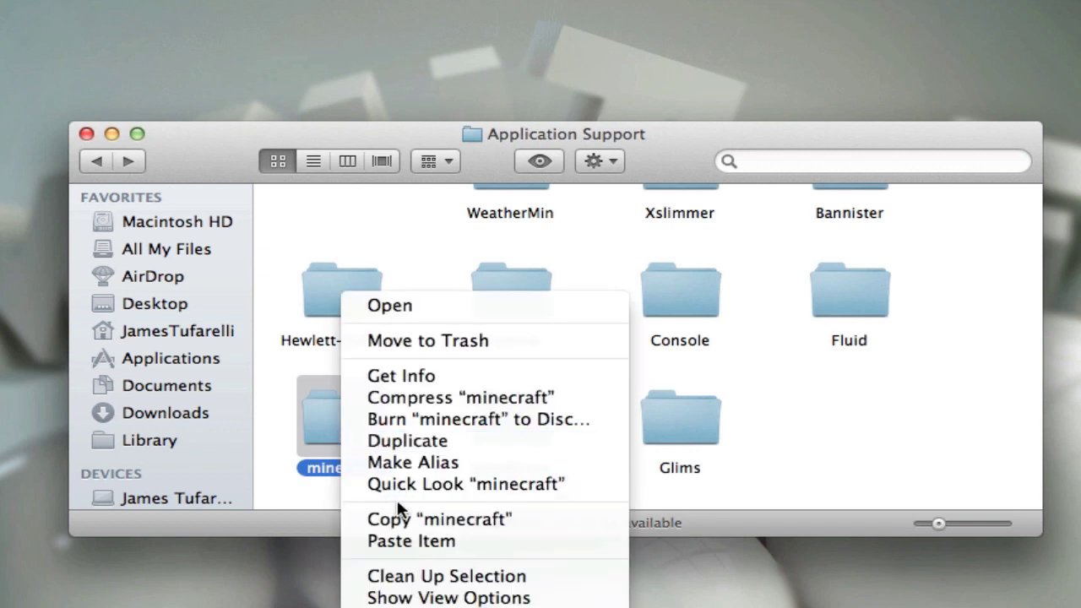
pyautogui.click(330, 441)
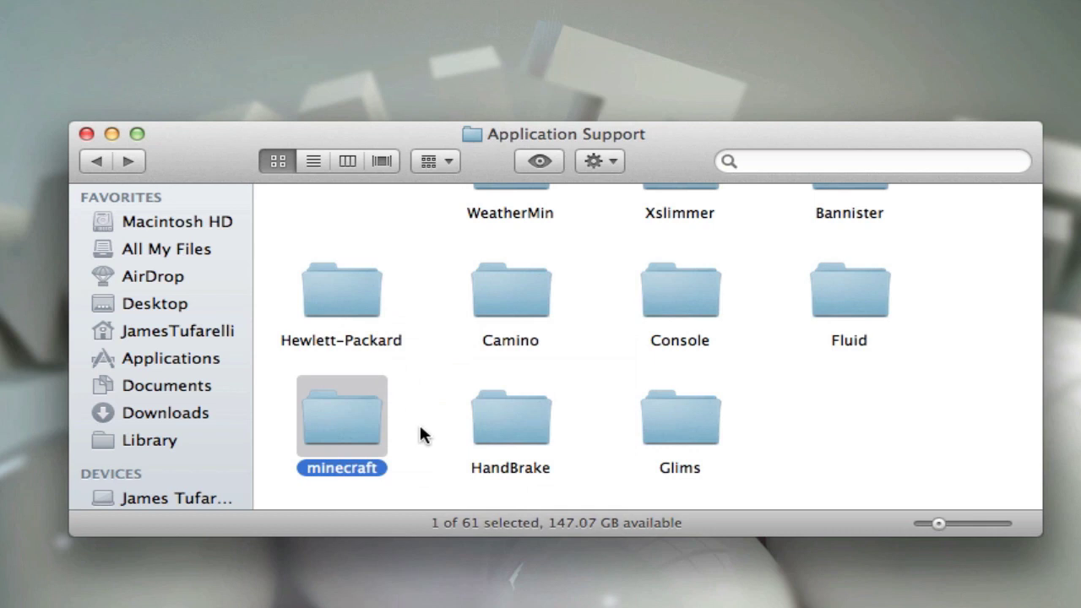
pyautogui.rightClick(369, 426)
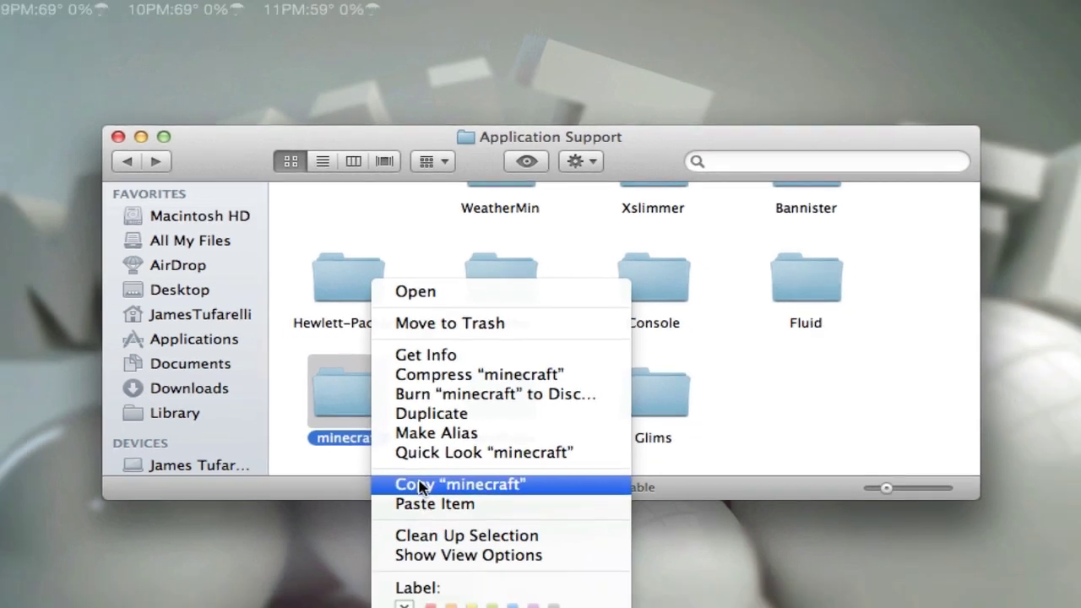
# Step: Copy the minecraft folder and paste it onto the desktop as a backup
pyautogui.click(414, 518)
pyautogui.rightClick(991, 178)
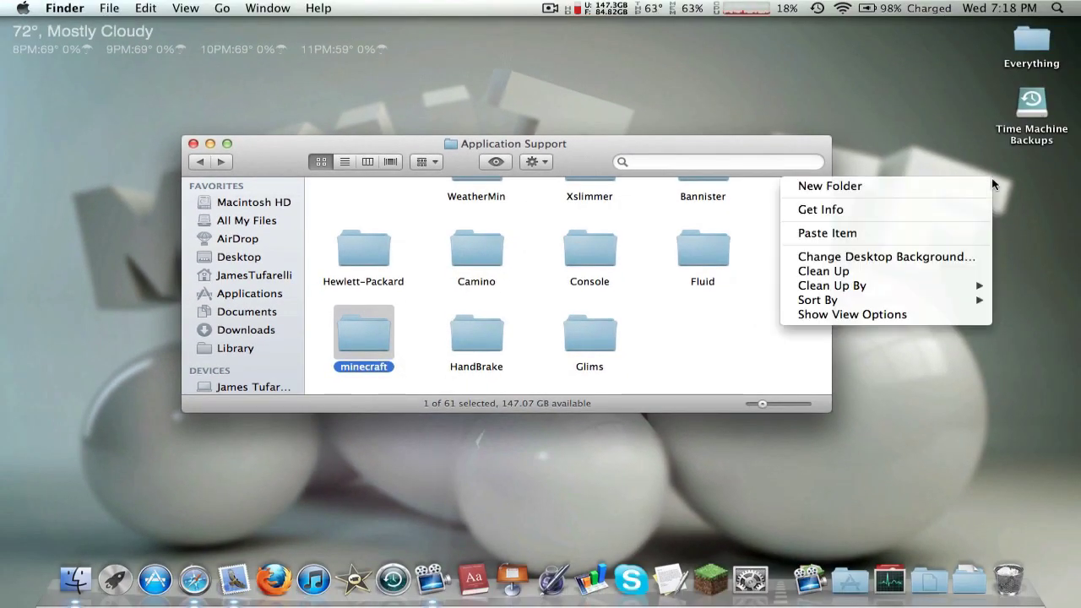
pyautogui.click(886, 237)
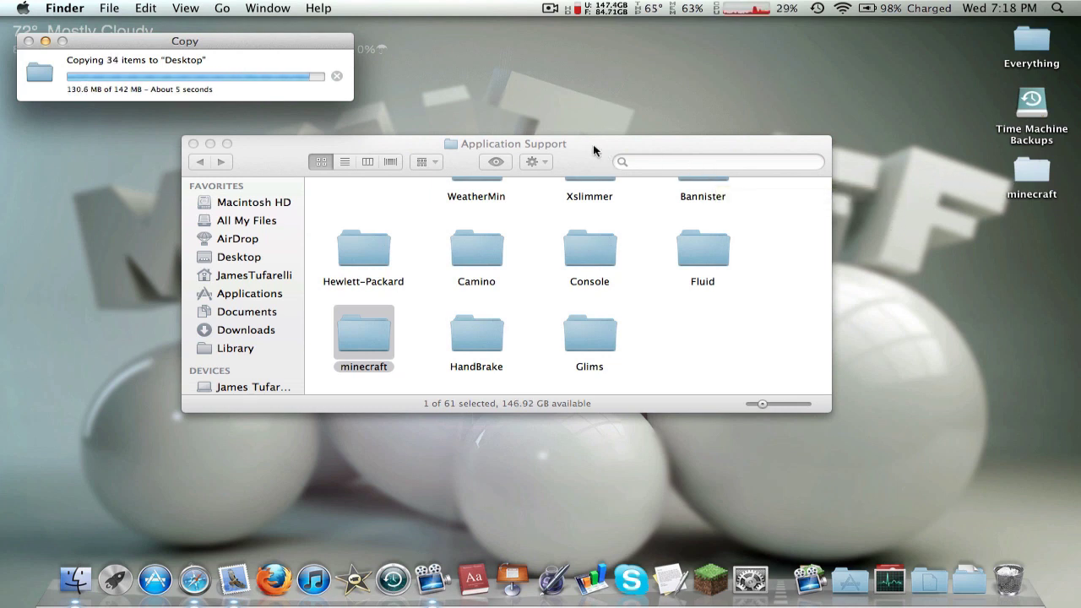
# Step: Check the desktop minecraft copy, then open the original minecraft folder in Application Support
pyautogui.moveTo(593, 151); pyautogui.dragTo(619, 141)
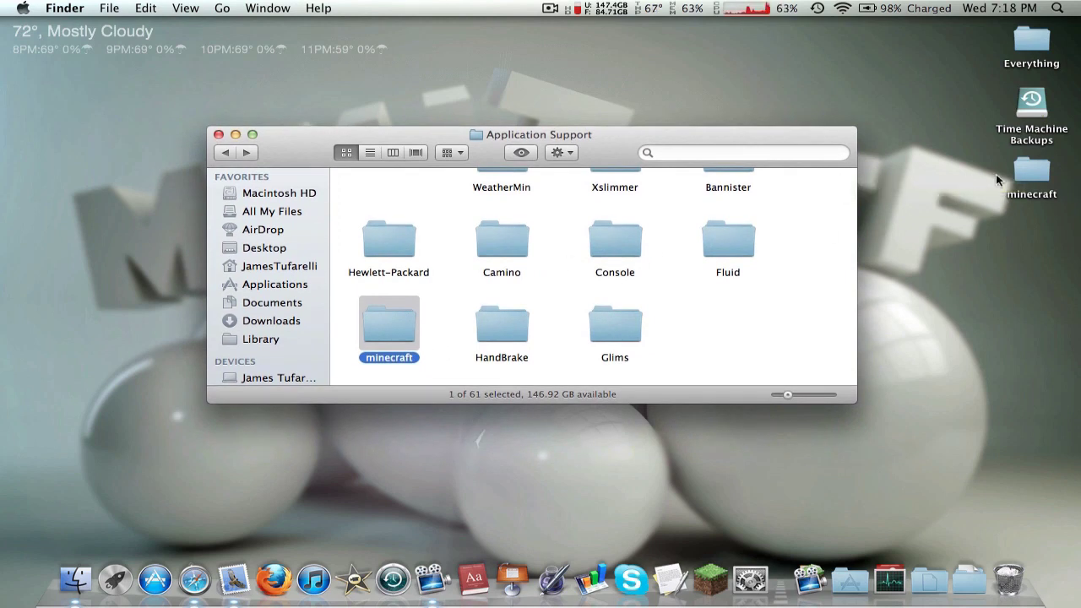
pyautogui.doubleClick(1028, 174)
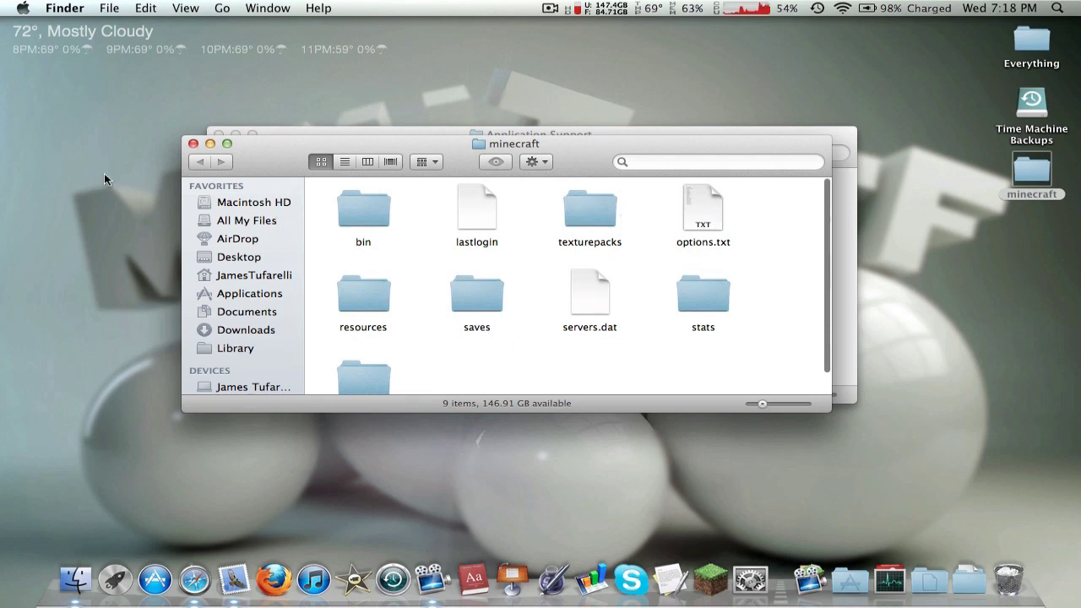
pyautogui.click(192, 144)
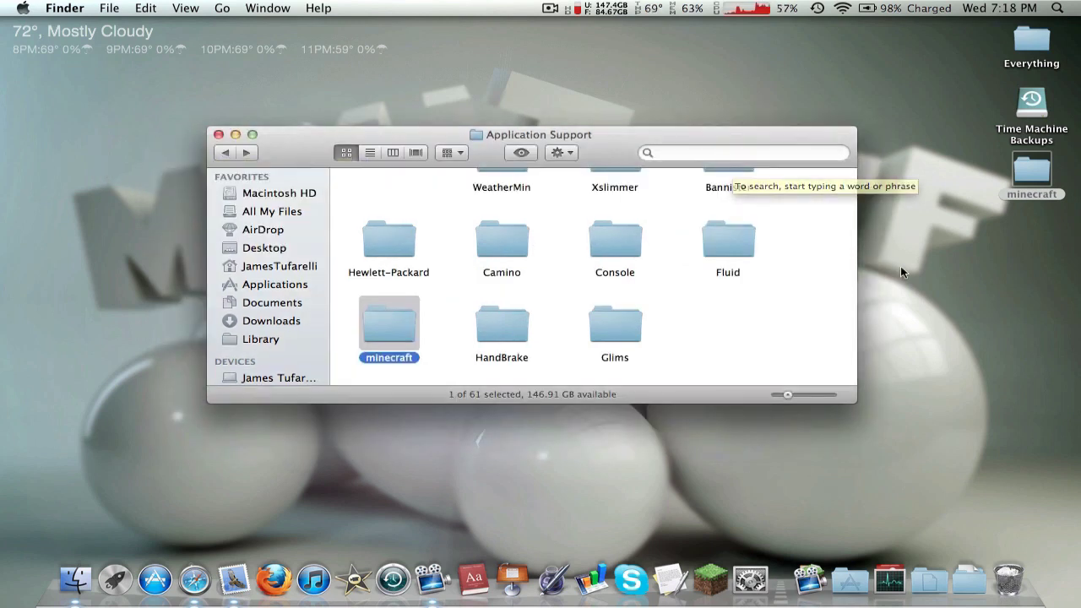
pyautogui.click(438, 325)
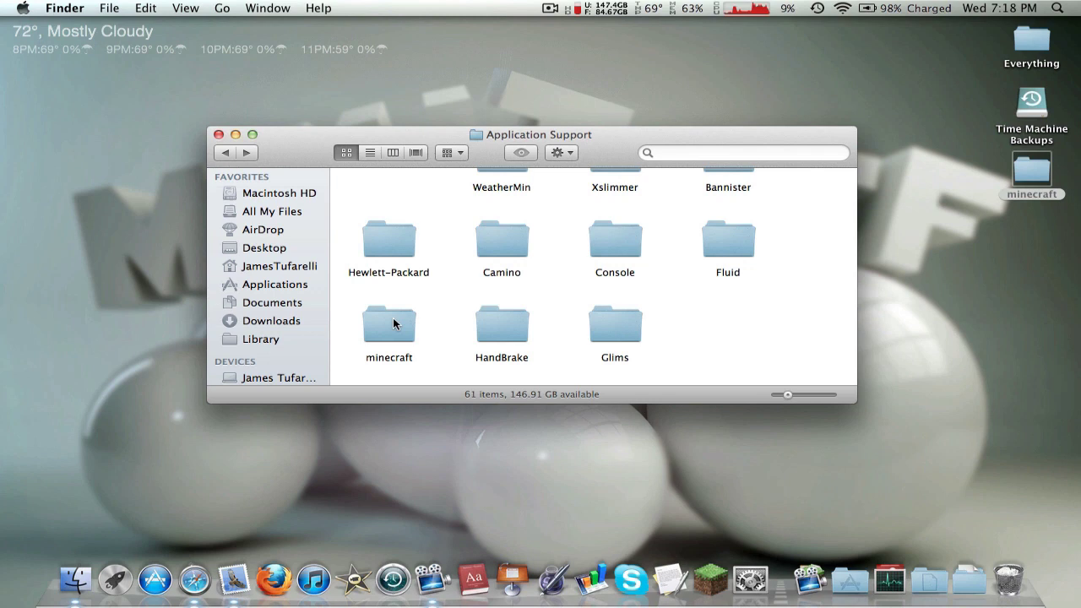
pyautogui.click(393, 320)
pyautogui.doubleClick(393, 321)
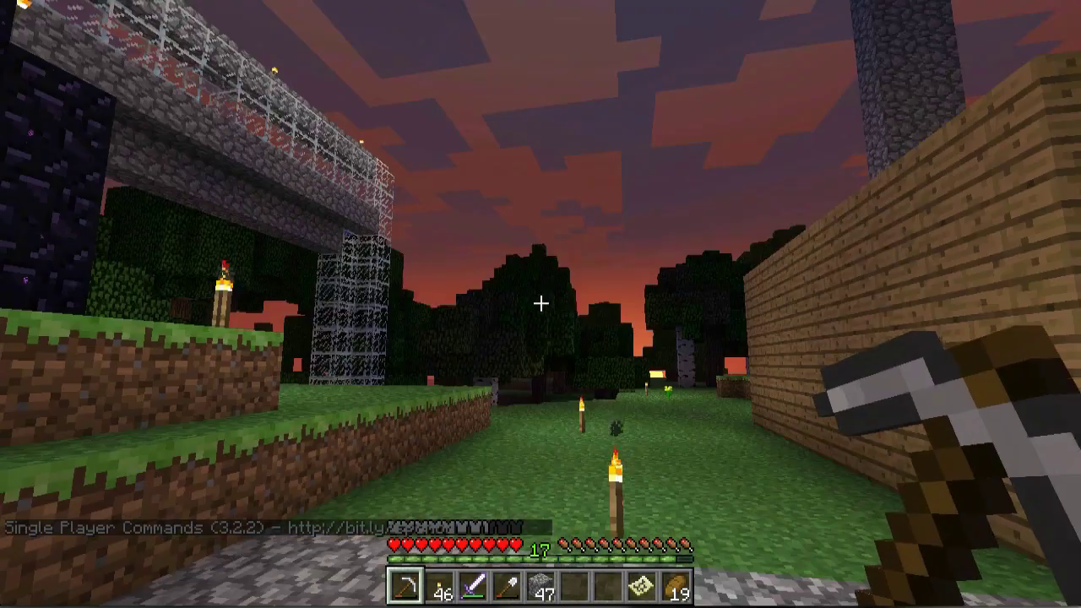
# Step: Enter /fly to enable flying, rise into the air, then run /fly again to disable it
pyautogui.write('t')
pyautogui.write('/')
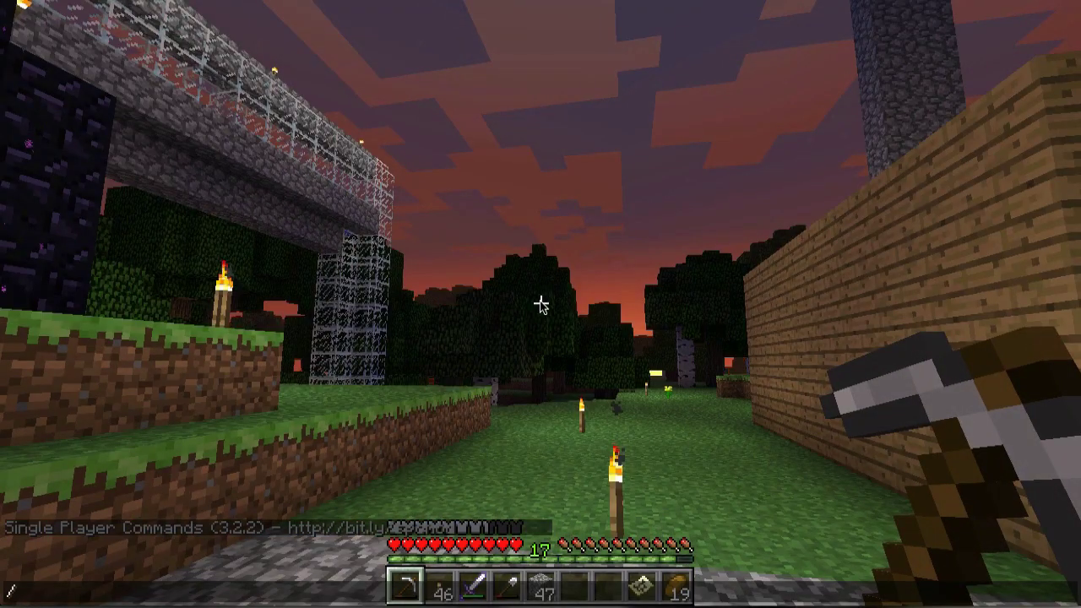
pyautogui.write('fly')
pyautogui.press('Return')
pyautogui.press('space')
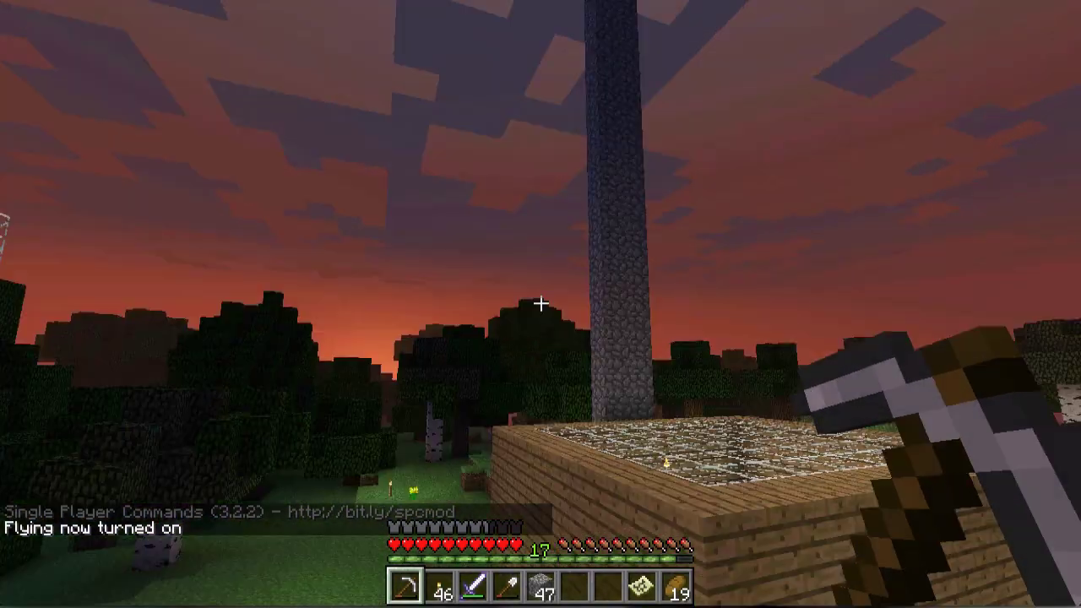
pyautogui.press('shift')
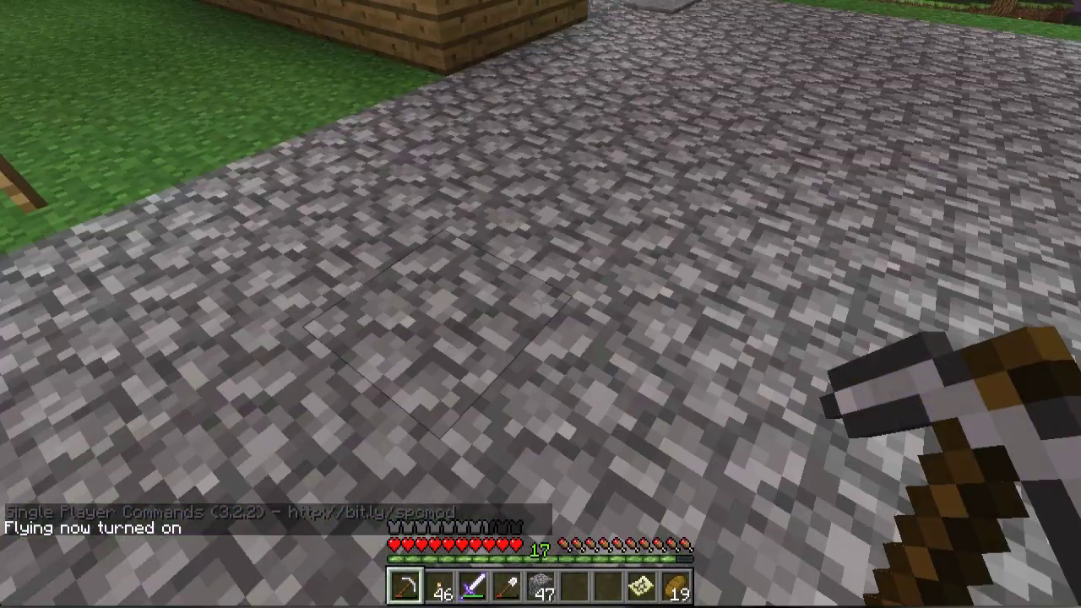
pyautogui.write('t')
pyautogui.write('/fly')
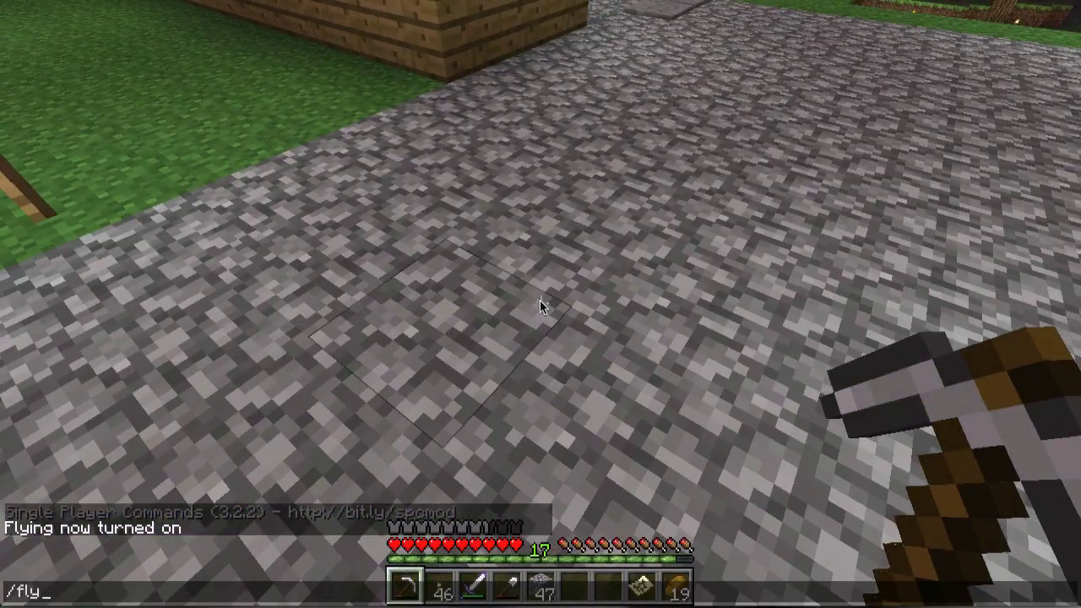
pyautogui.press('Return')
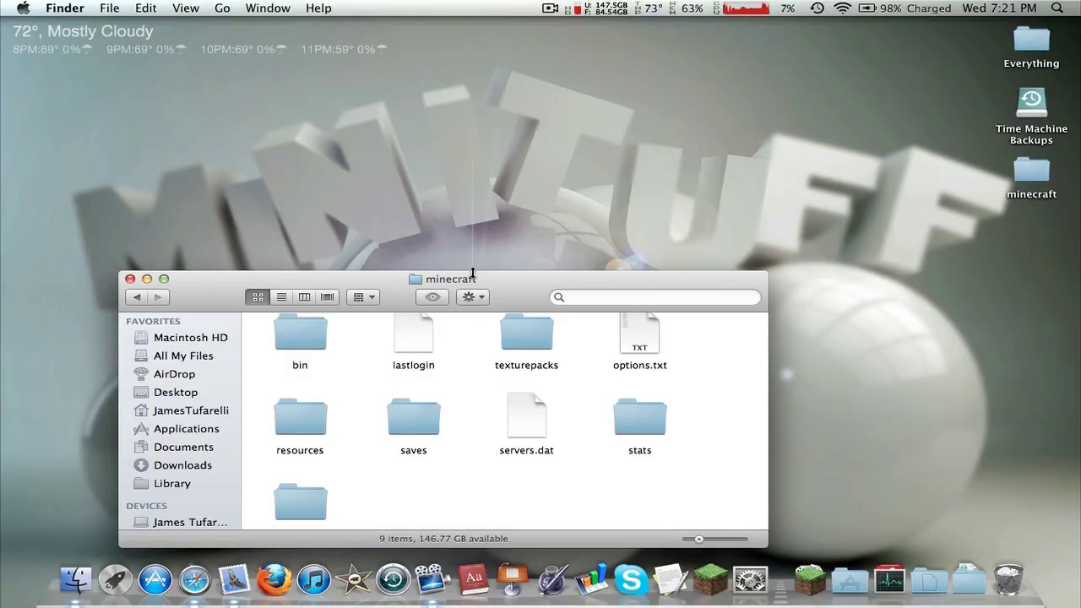
# Step: Rearrange the minecraft folder window and make it active again
pyautogui.moveTo(501, 283); pyautogui.dragTo(563, 165)
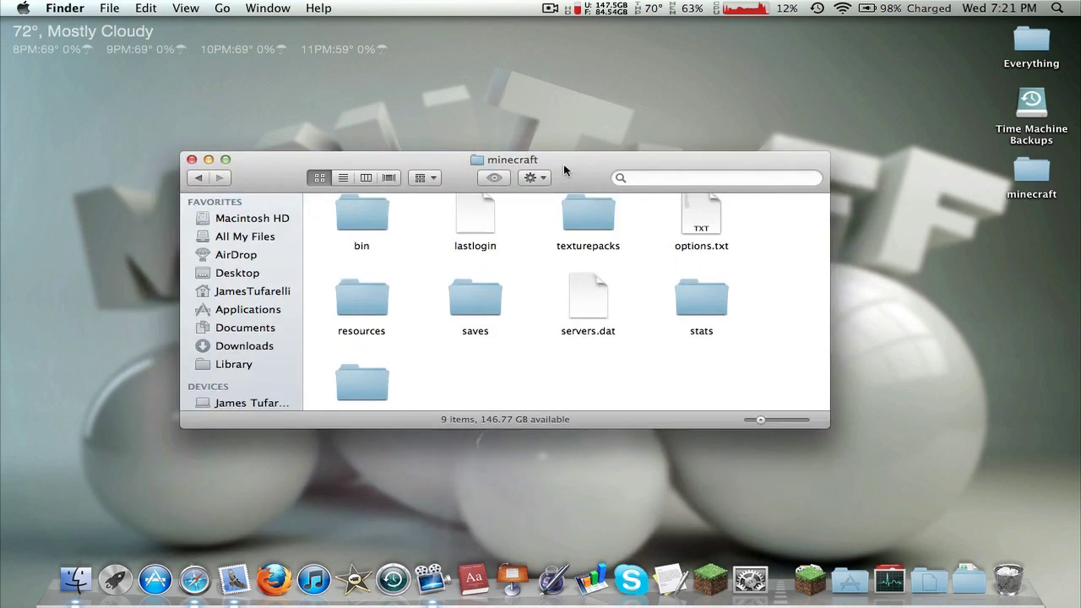
pyautogui.moveTo(442, 163)
pyautogui.mouseDown()
pyautogui.moveTo(444, 131)
pyautogui.moveTo(447, 159)
pyautogui.moveTo(445, 150)
pyautogui.mouseUp()
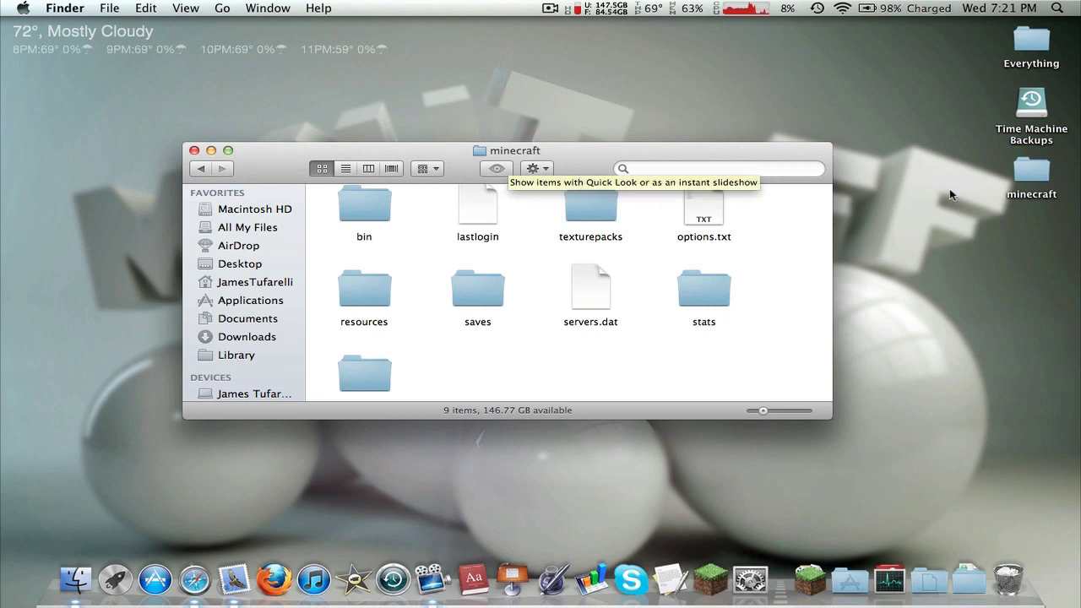
pyautogui.moveTo(981, 156); pyautogui.dragTo(1050, 218)
pyautogui.click(395, 217)
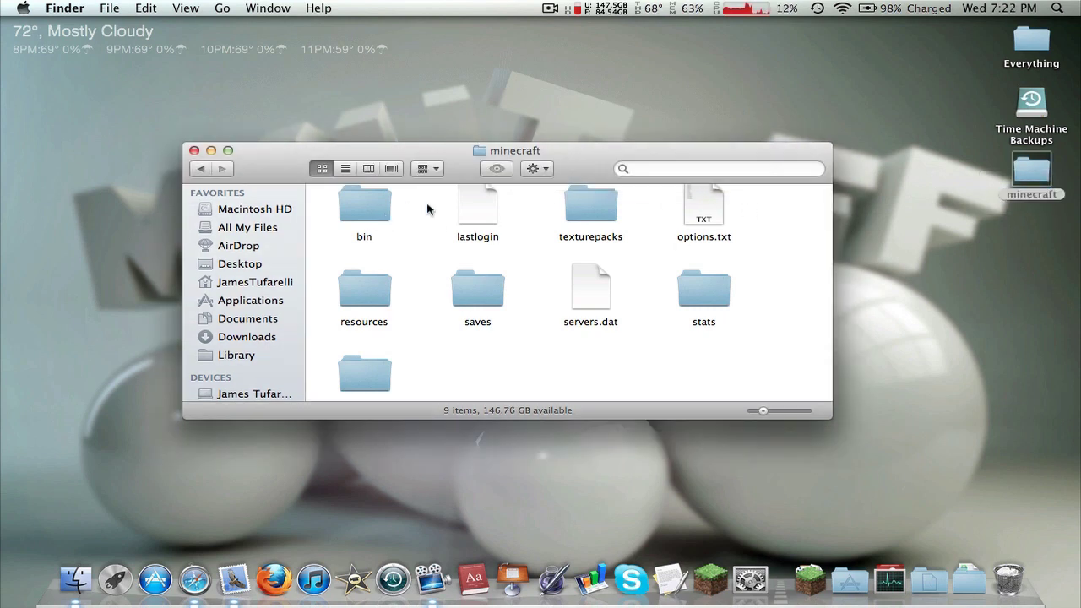
# Step: Open SinglePlayerCommands-MC1 from Downloads and move its readme.txt to the Trash
pyautogui.click(986, 576)
pyautogui.click(995, 445)
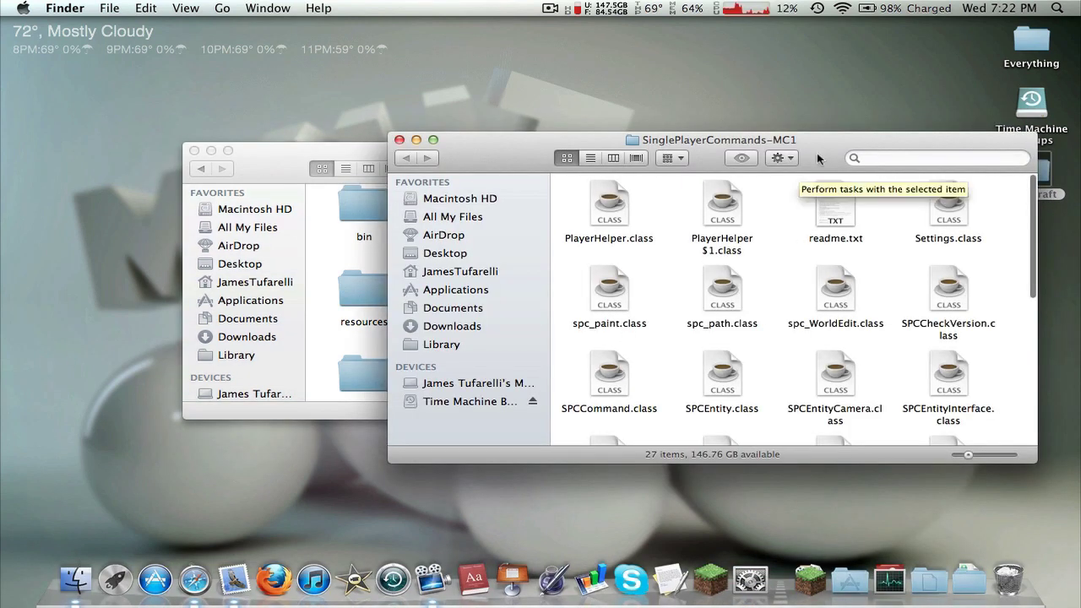
pyautogui.click(833, 209)
pyautogui.moveTo(833, 209); pyautogui.dragTo(999, 596)
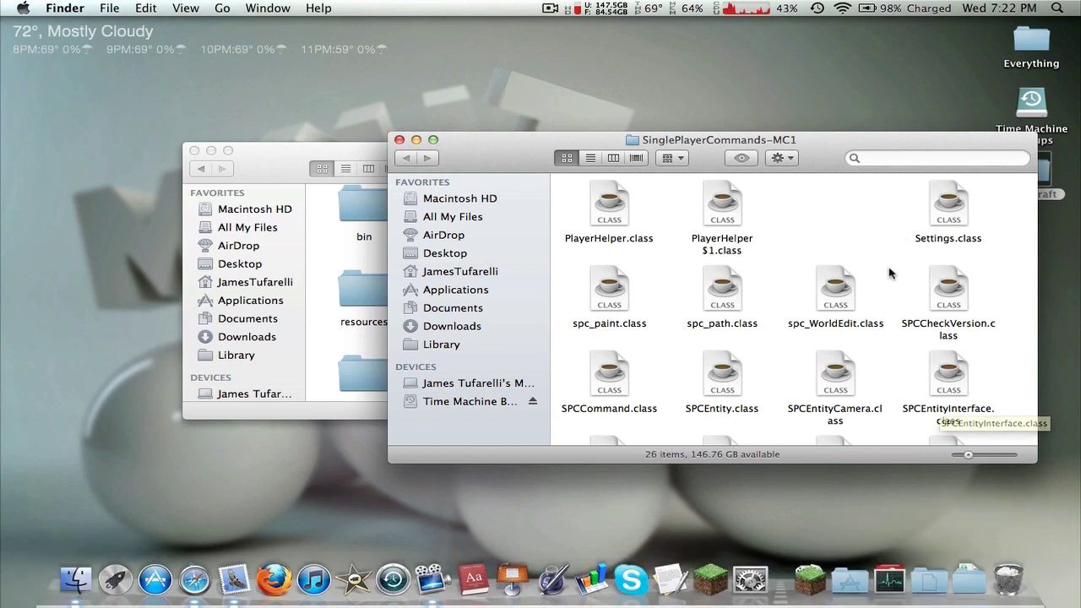
pyautogui.scroll(-5, 888, 273)
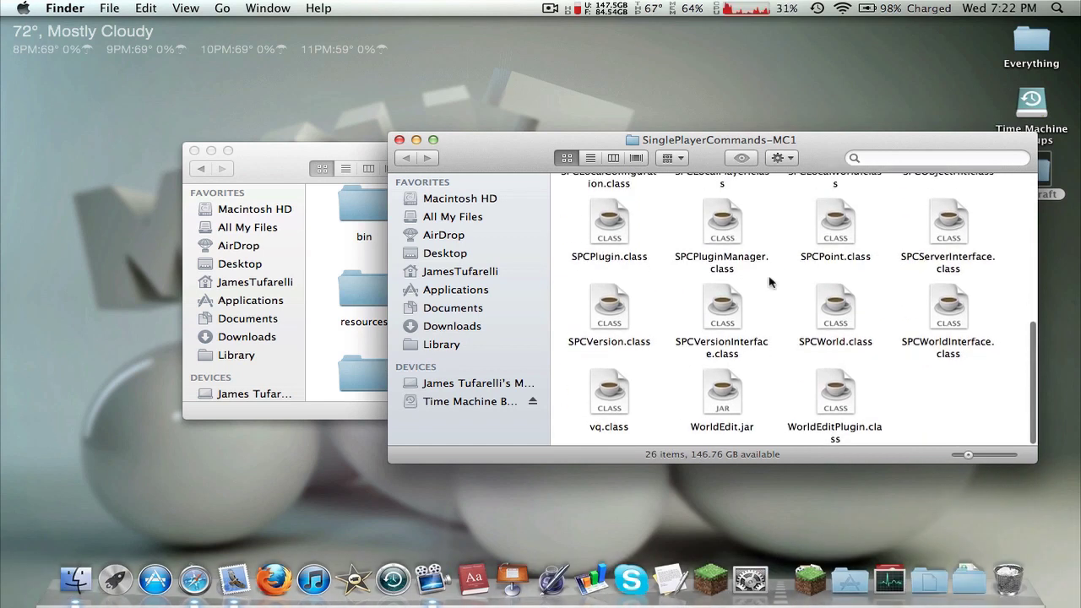
# Step: Open minecraft's bin folder and select WorldEdit.jar in SinglePlayerCommands-MC1
pyautogui.moveTo(352, 149); pyautogui.dragTo(262, 52)
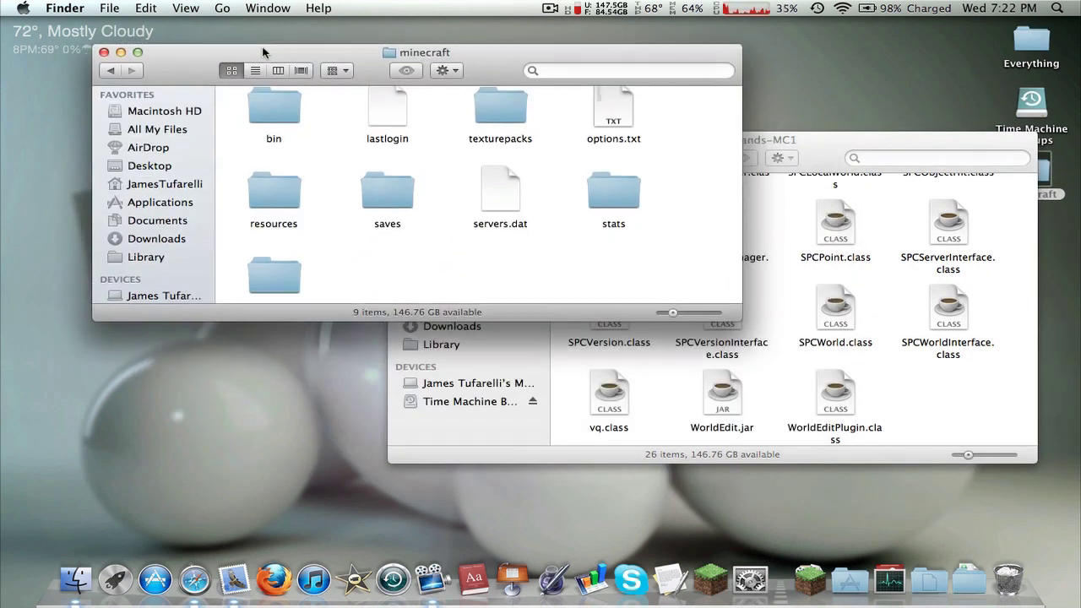
pyautogui.click(276, 111)
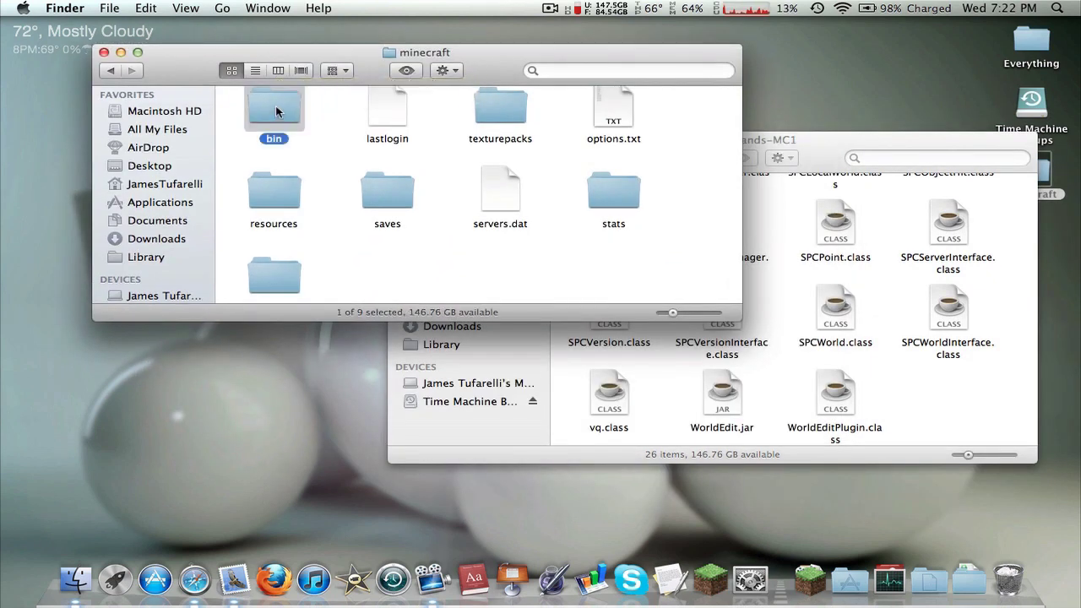
pyautogui.doubleClick(276, 111)
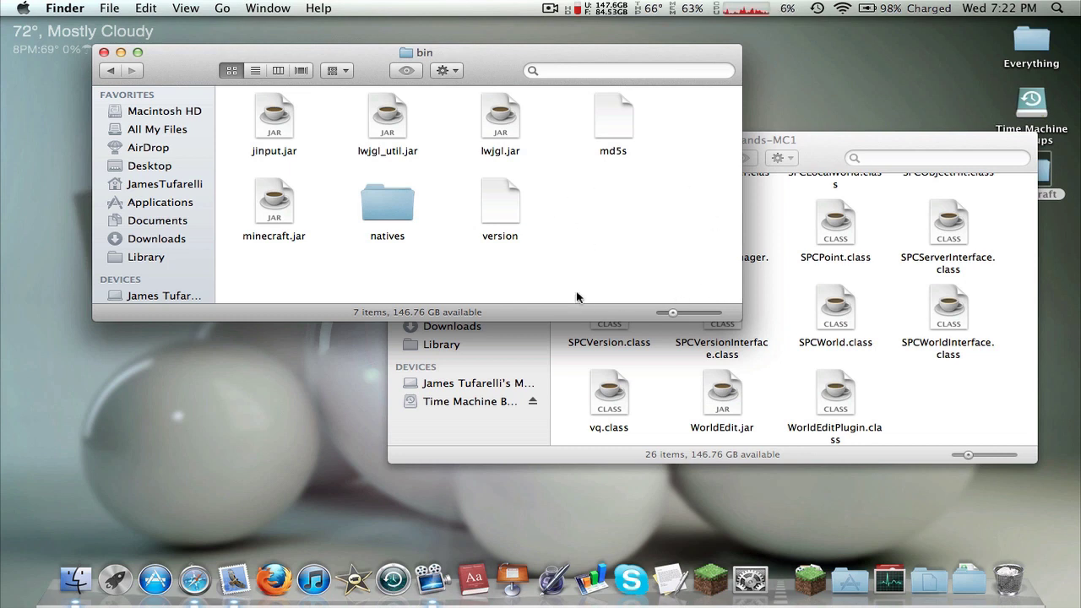
pyautogui.click(764, 391)
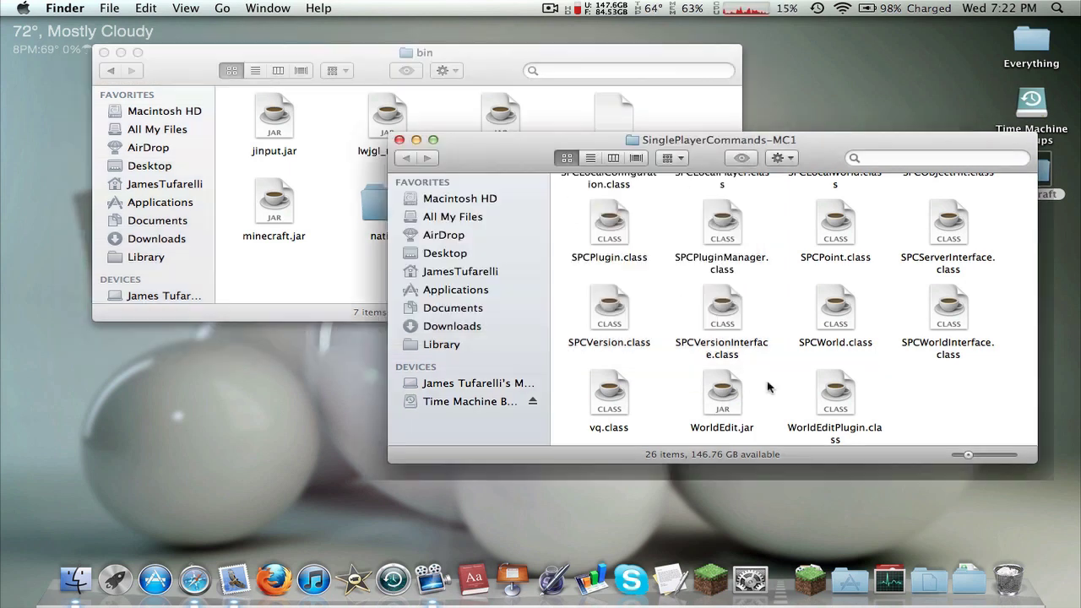
pyautogui.scroll(8, 764, 386)
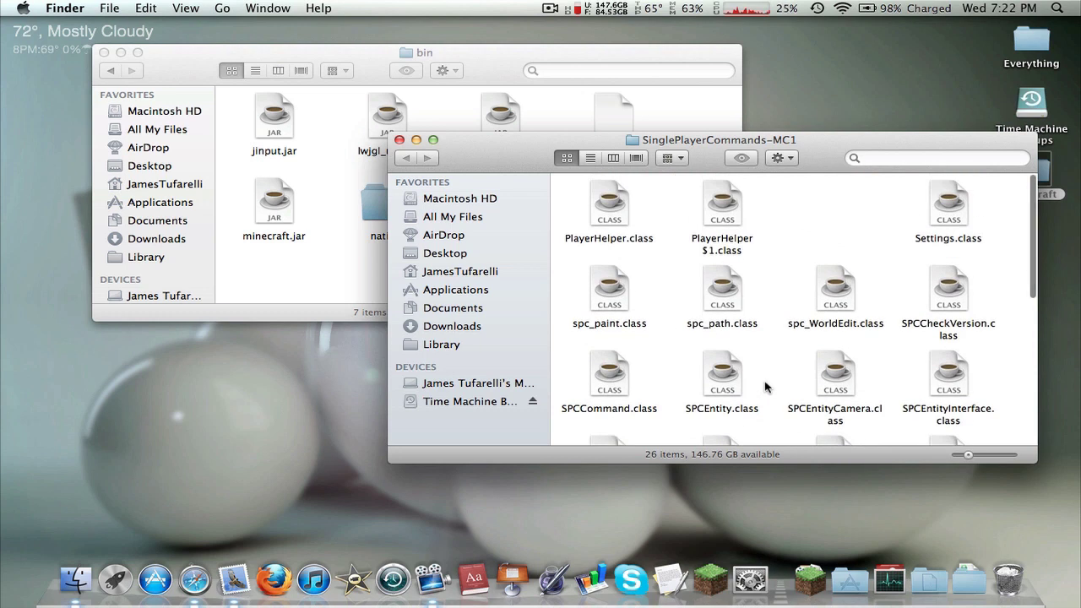
pyautogui.scroll(-8, 760, 384)
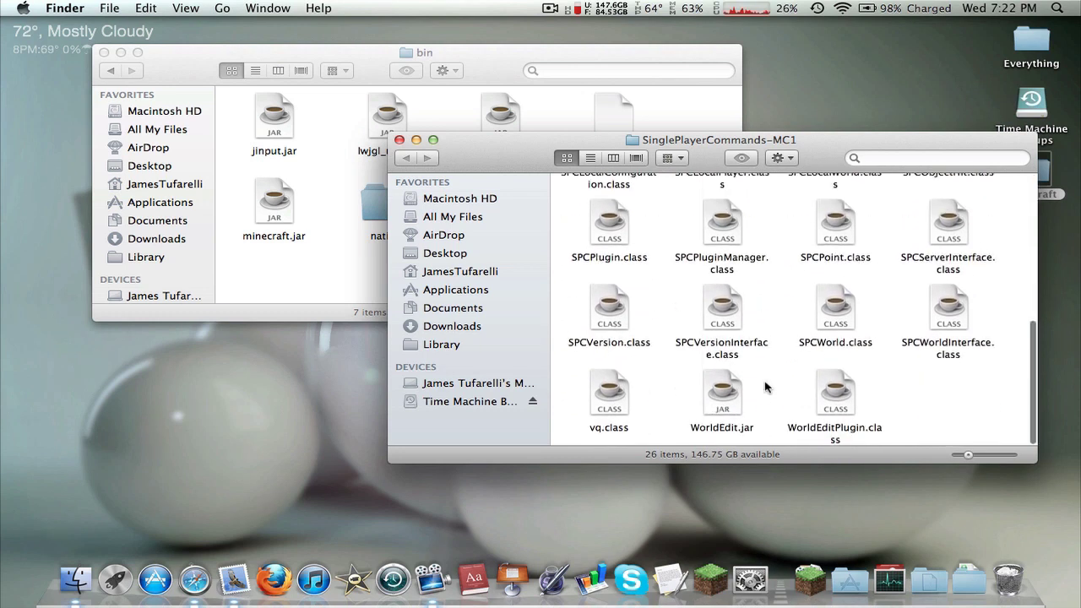
pyautogui.click(721, 414)
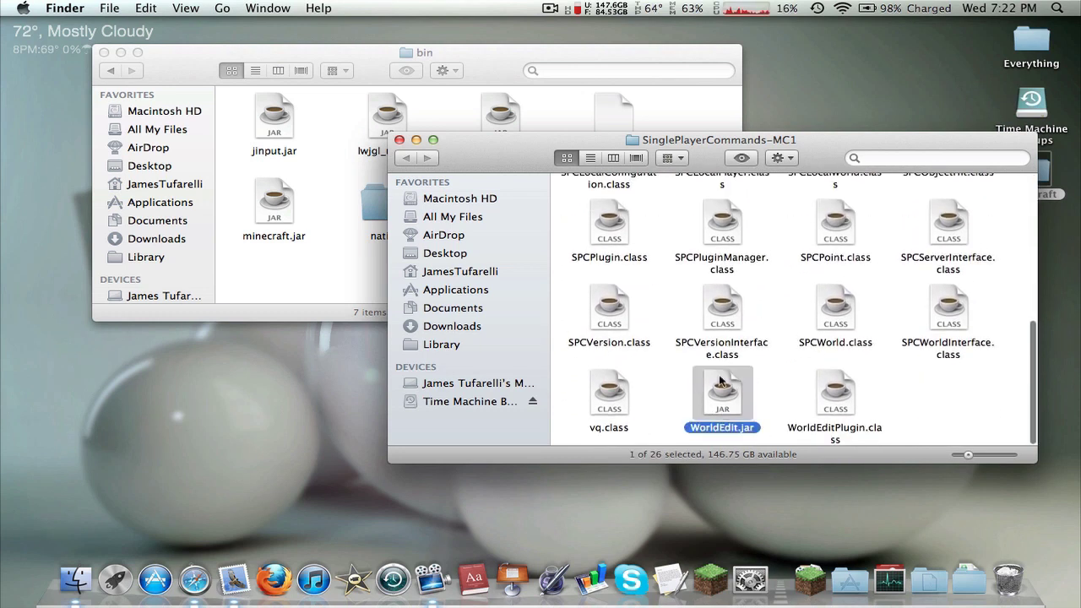
# Step: Drag WorldEdit.jar into the bin folder next to minecraft.jar
pyautogui.moveTo(819, 146); pyautogui.dragTo(939, 304)
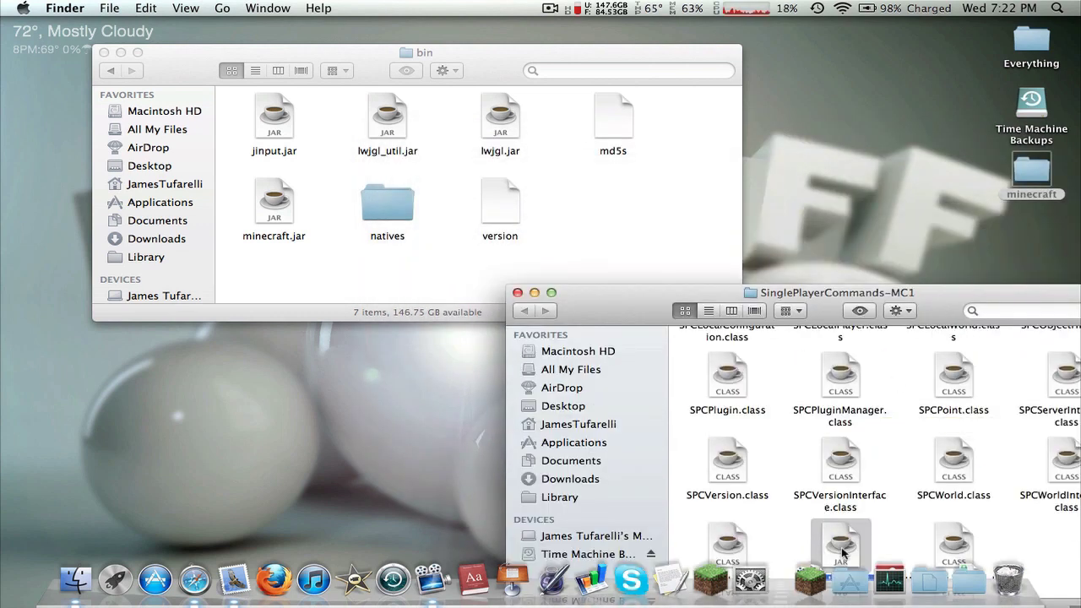
pyautogui.moveTo(840, 545); pyautogui.dragTo(612, 253)
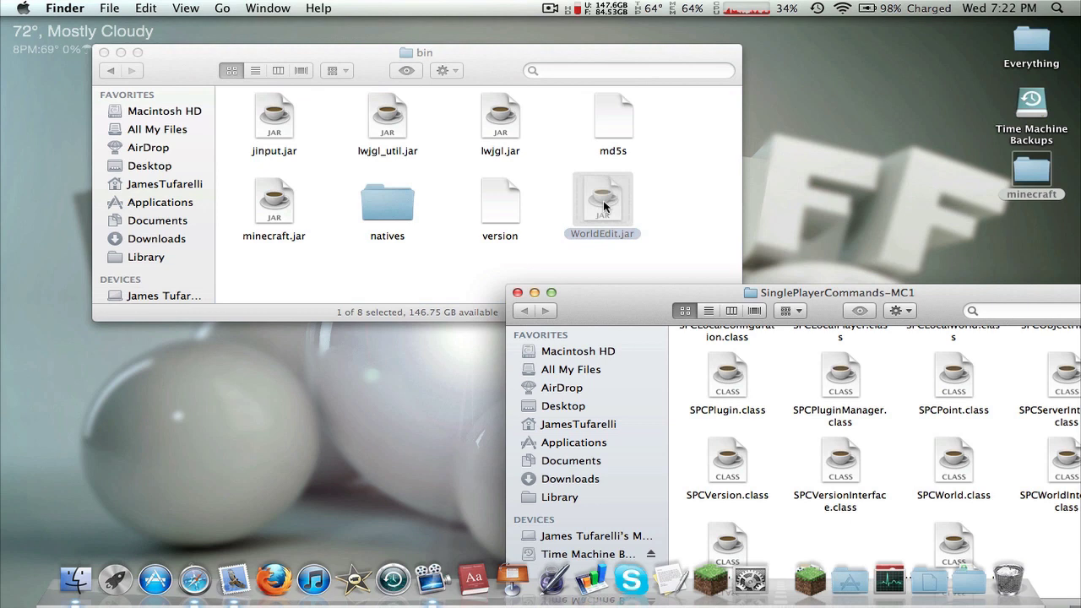
pyautogui.moveTo(928, 295); pyautogui.dragTo(833, 167)
pyautogui.scroll(5, 839, 366)
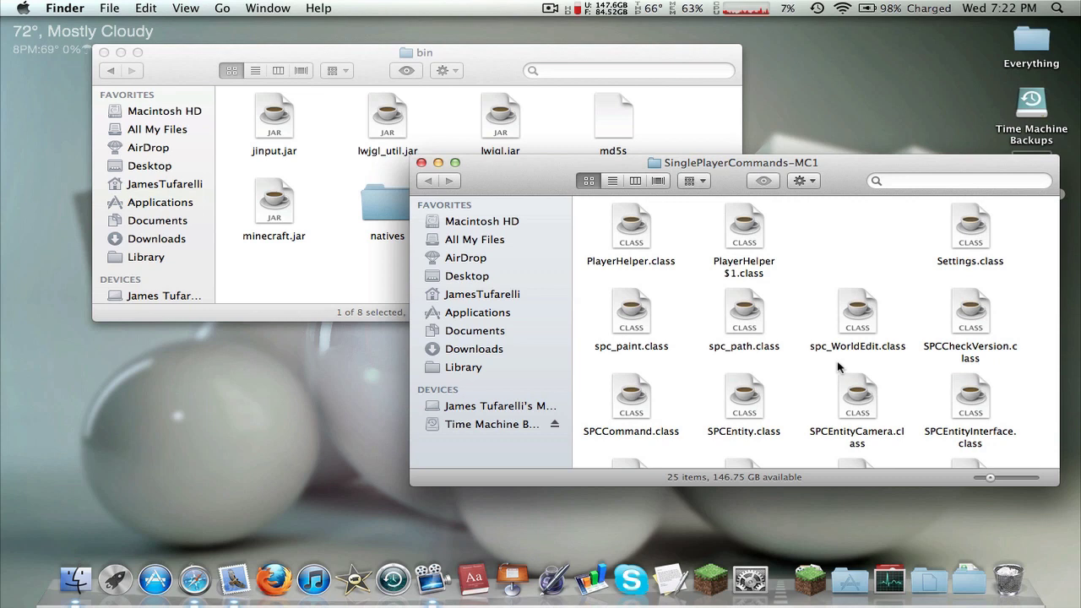
pyautogui.scroll(-5, 839, 366)
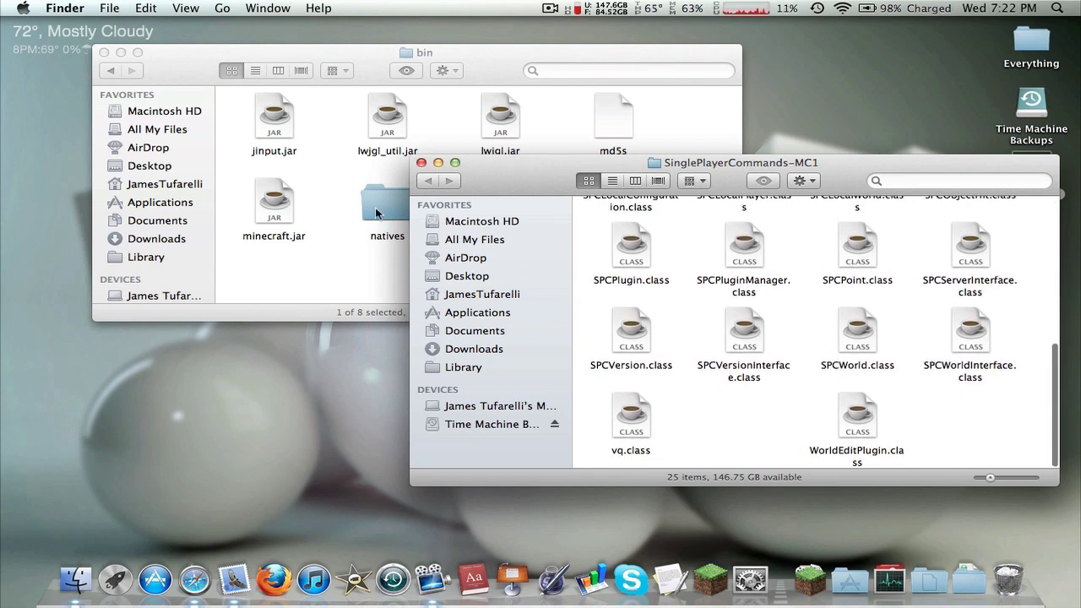
pyautogui.click(377, 268)
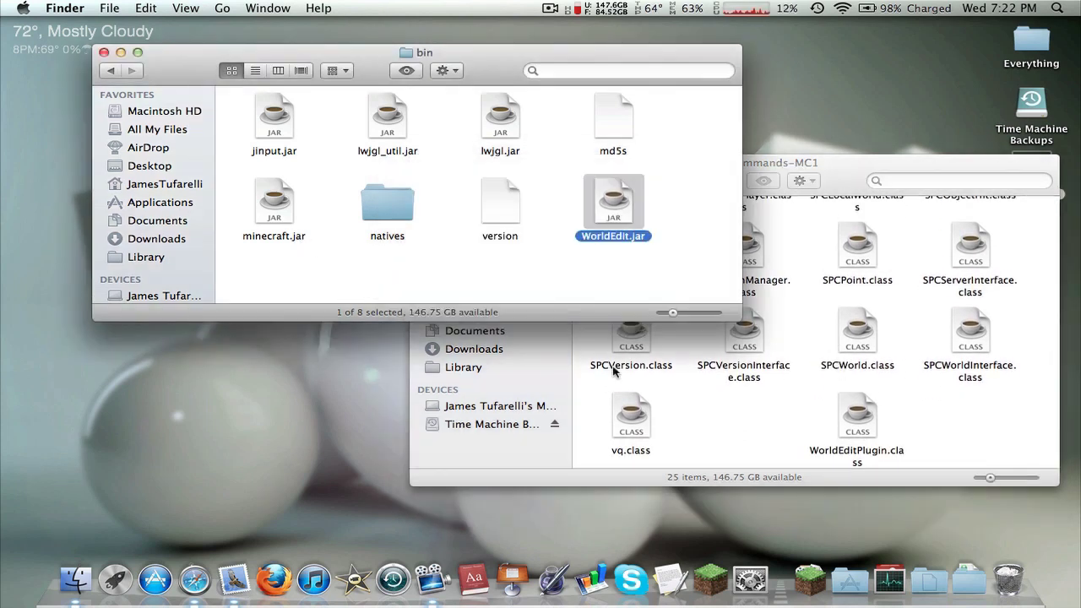
pyautogui.click(688, 401)
pyautogui.scroll(5, 631, 327)
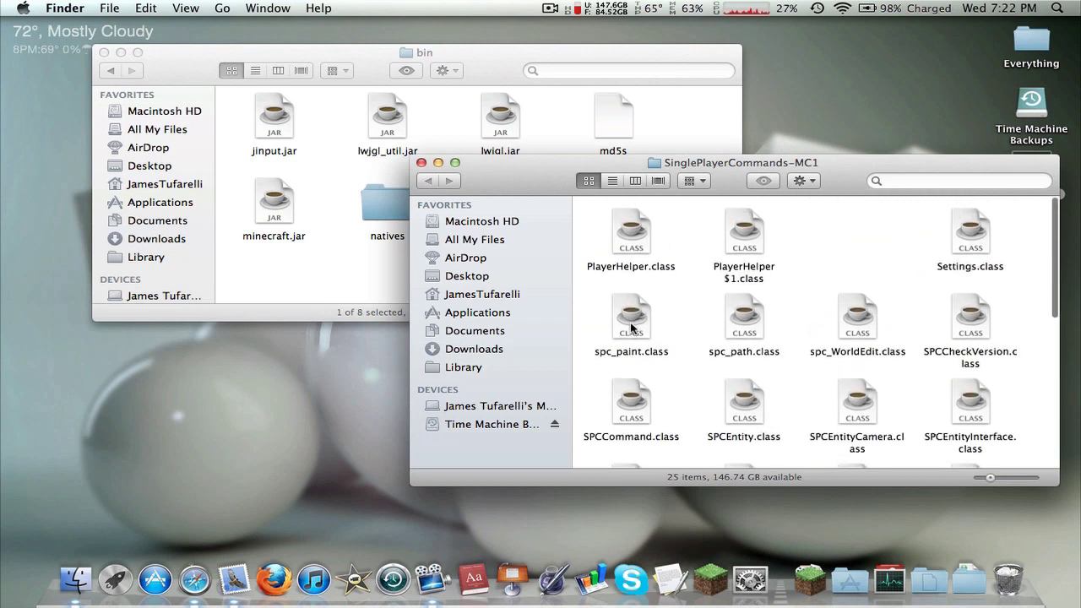
pyautogui.click(280, 211)
pyautogui.click(337, 258)
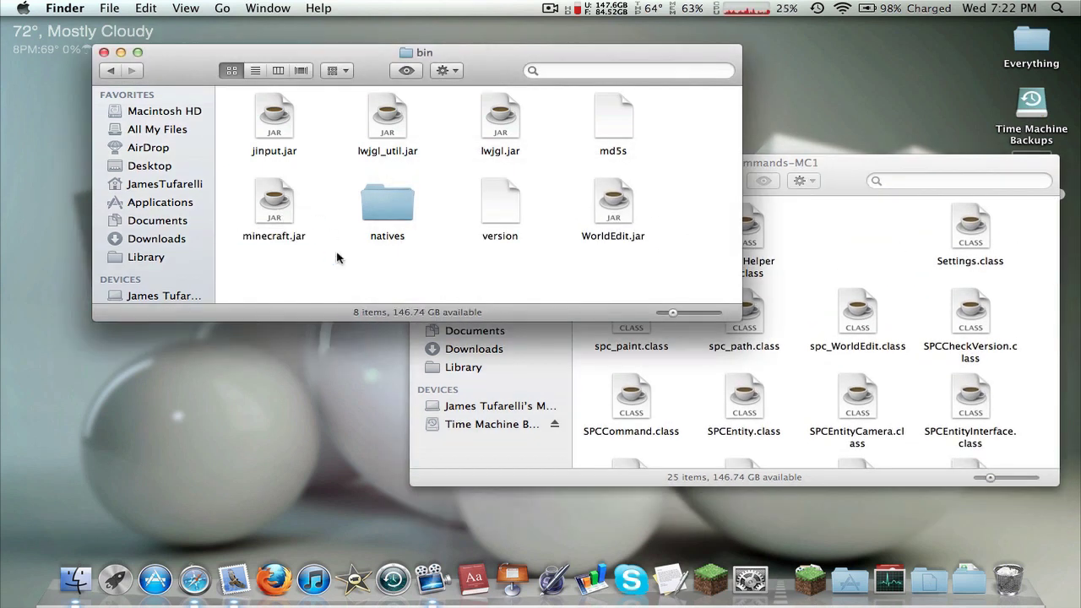
# Step: Extract minecraft.jar with The Unarchiver and move the original archive out of bin
pyautogui.click(276, 202)
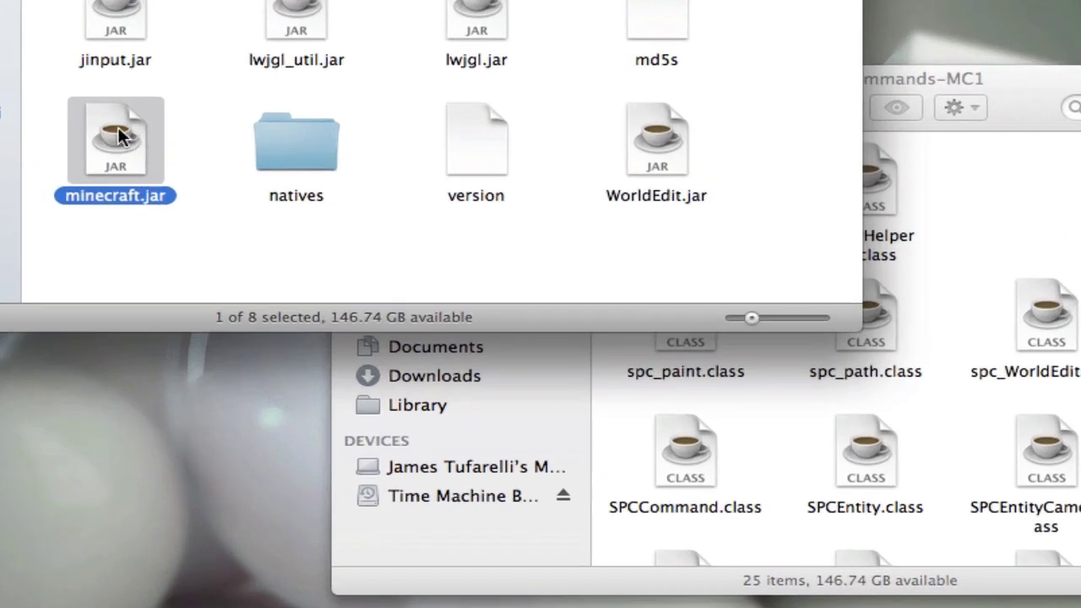
pyautogui.rightClick(276, 199)
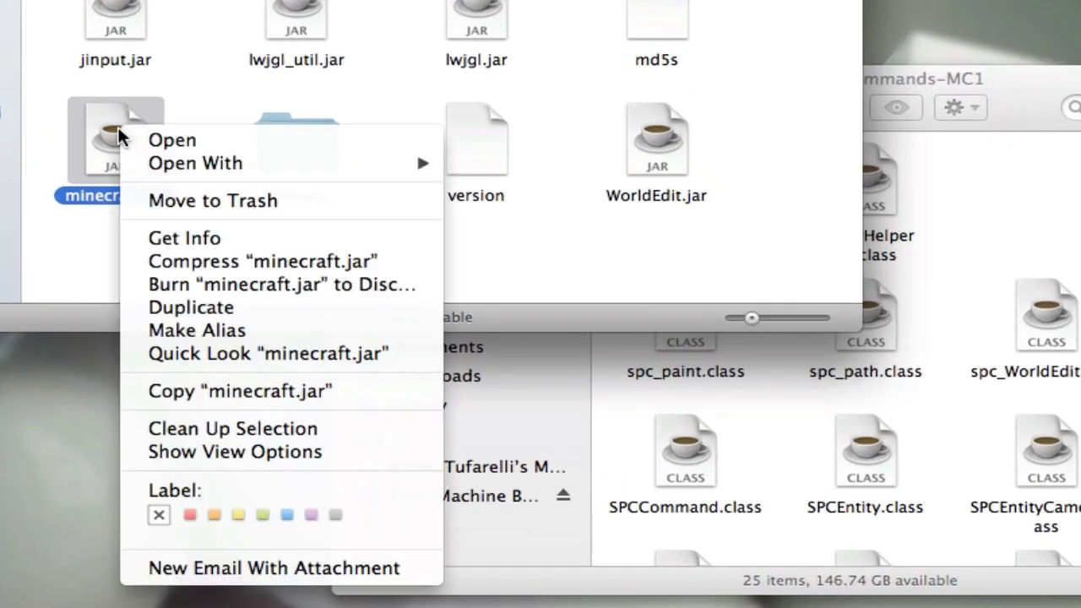
pyautogui.moveTo(148, 161)
pyautogui.click(524, 230)
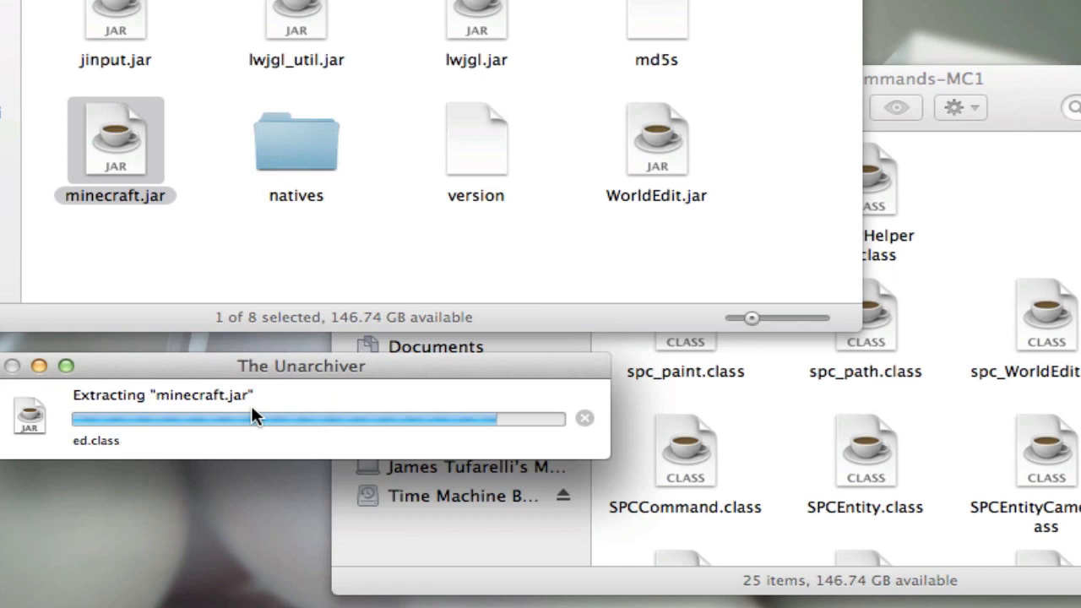
pyautogui.click(201, 227)
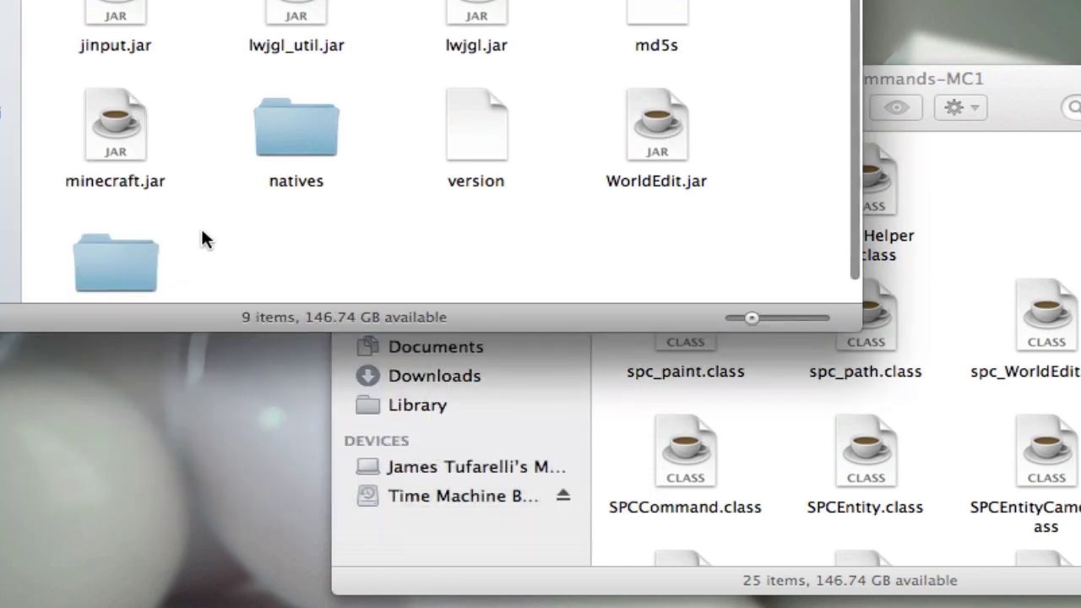
pyautogui.moveTo(125, 118); pyautogui.dragTo(1076, 540)
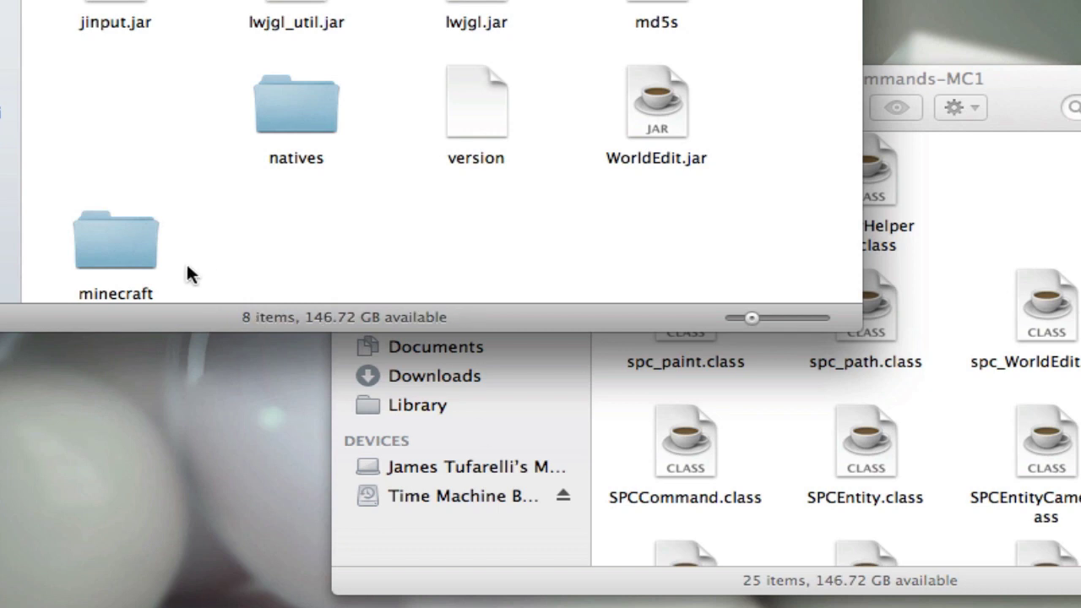
pyautogui.moveTo(113, 237); pyautogui.dragTo(120, 123)
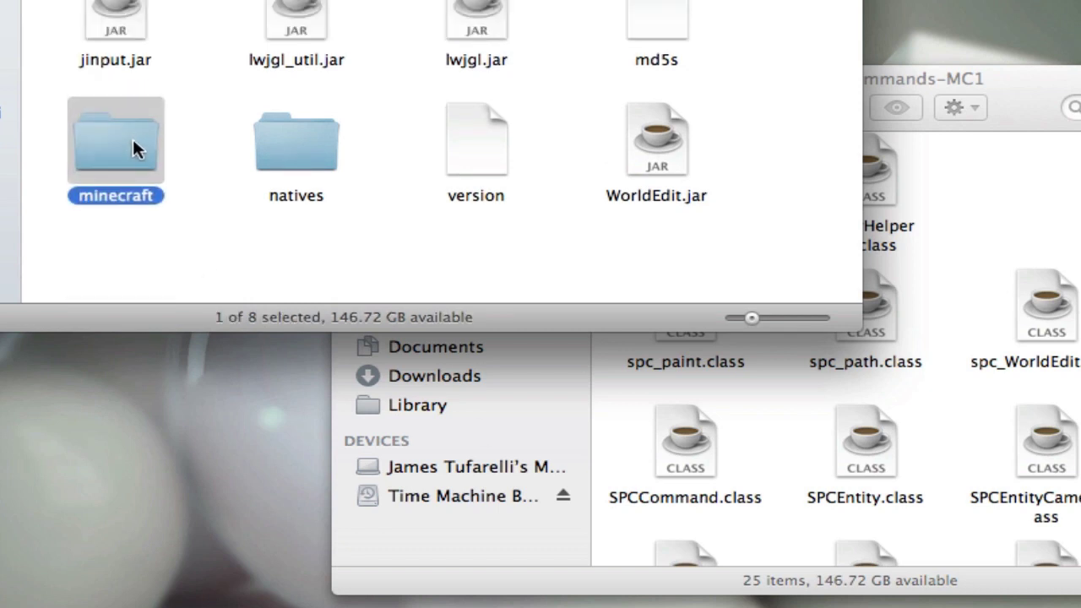
# Step: Rename the extracted minecraft folder to minecraft.jar, confirm the .jar extension, and check its contents
pyautogui.press('Return')
pyautogui.press('Right')
pyautogui.write('.jar')
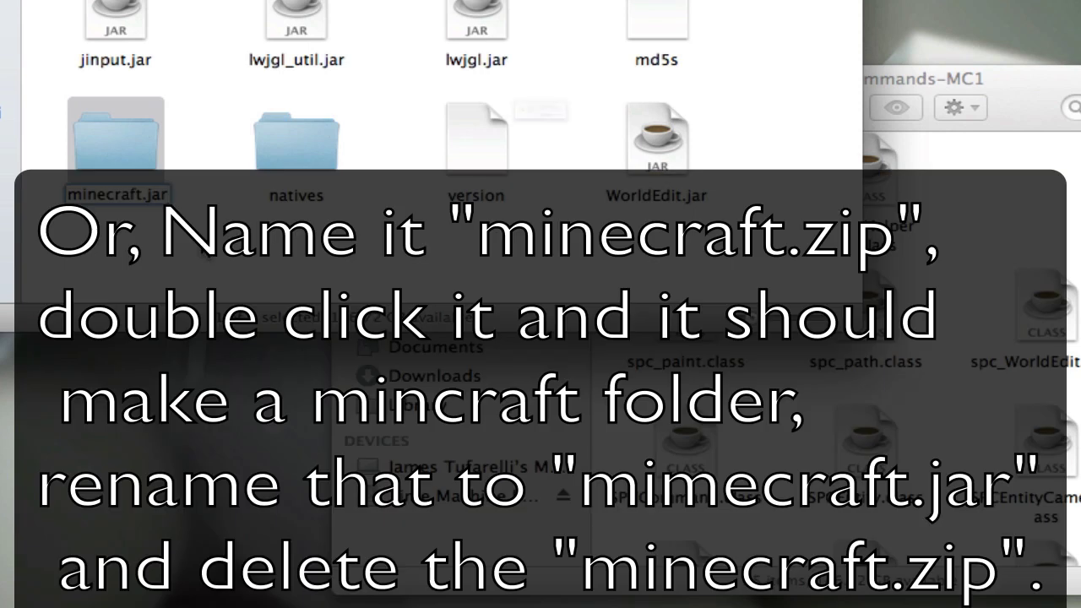
pyautogui.press('Return')
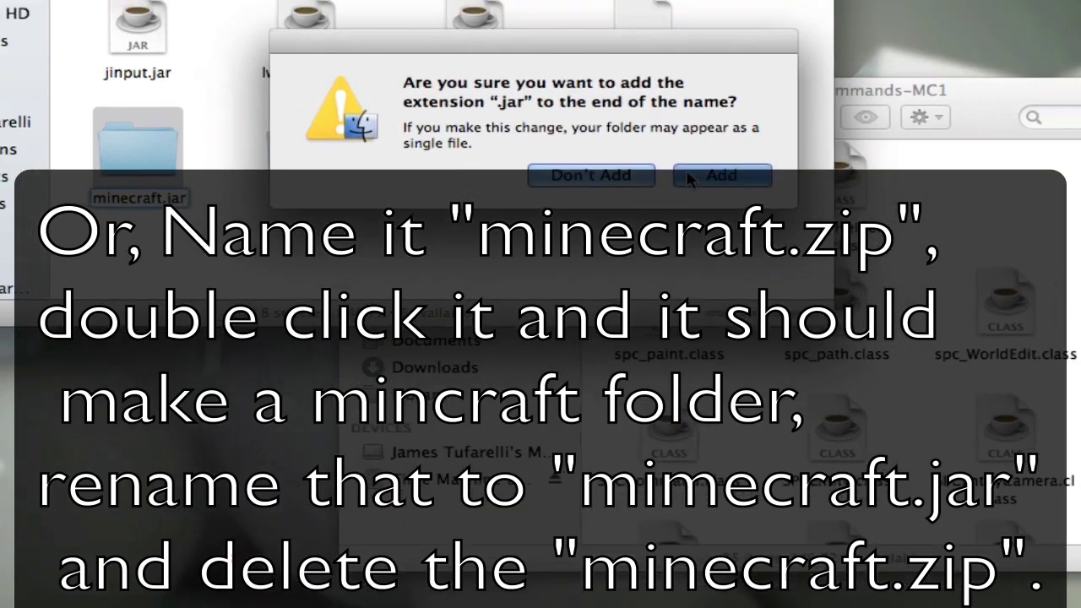
pyautogui.press('Return')
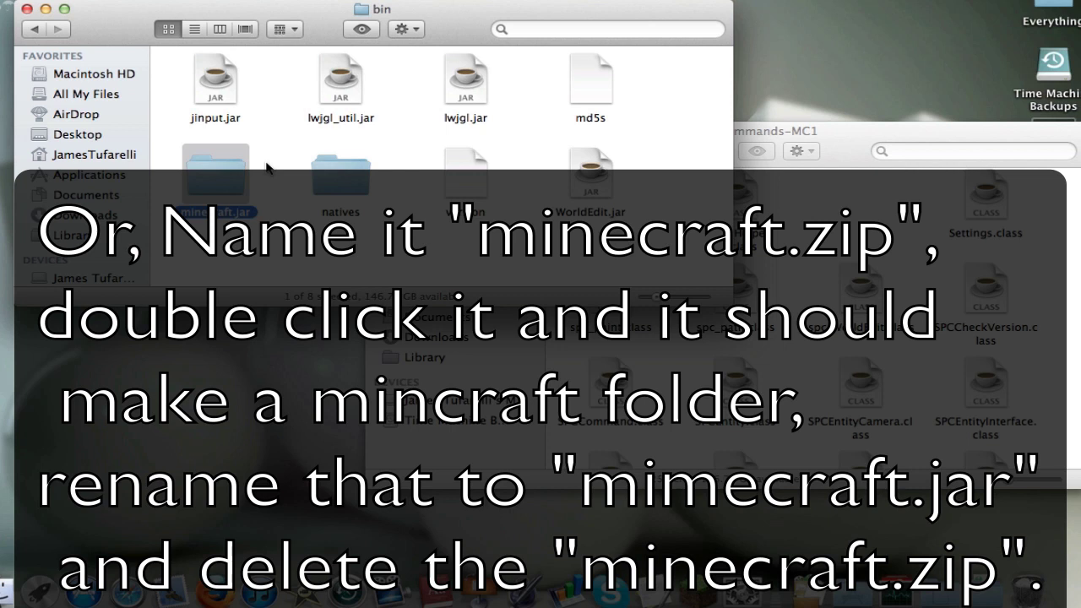
pyautogui.doubleClick(241, 181)
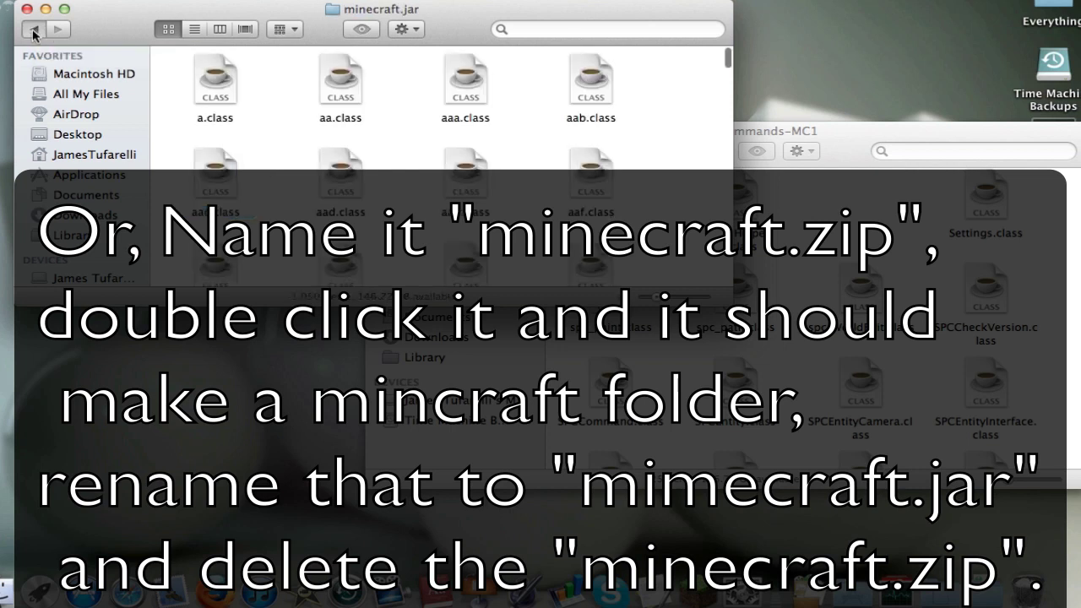
pyautogui.click(34, 30)
pyautogui.click(870, 214)
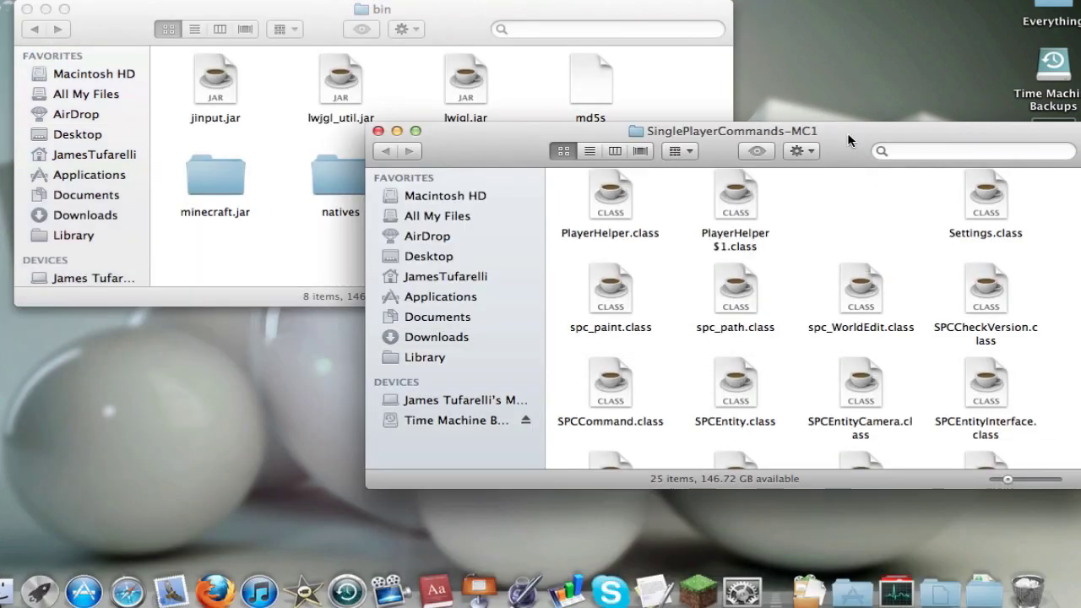
# Step: Move all 25 Single Player Commands class files into minecraft.jar, replacing the existing ones
pyautogui.press('super+a')
pyautogui.scroll(-5, 632, 191)
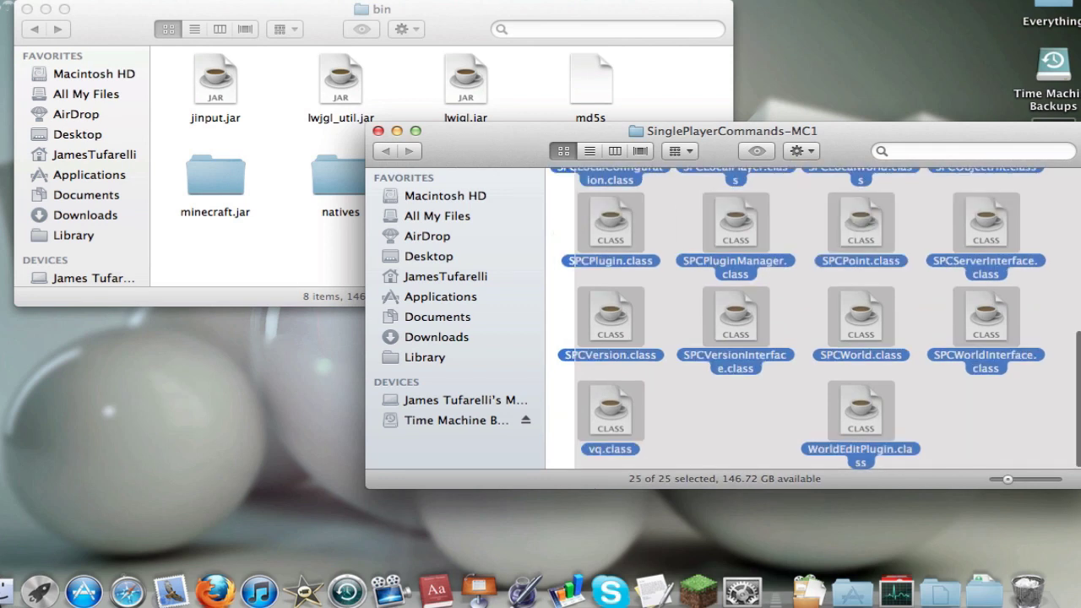
pyautogui.moveTo(607, 232); pyautogui.dragTo(227, 179)
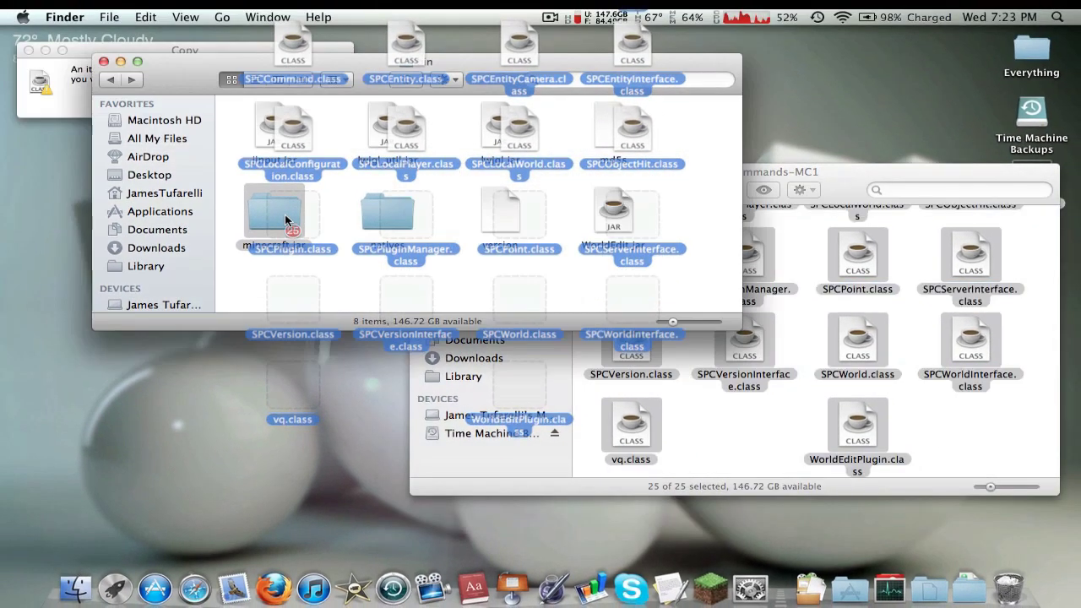
pyautogui.moveTo(285, 214); pyautogui.dragTo(284, 214)
pyautogui.click(296, 103)
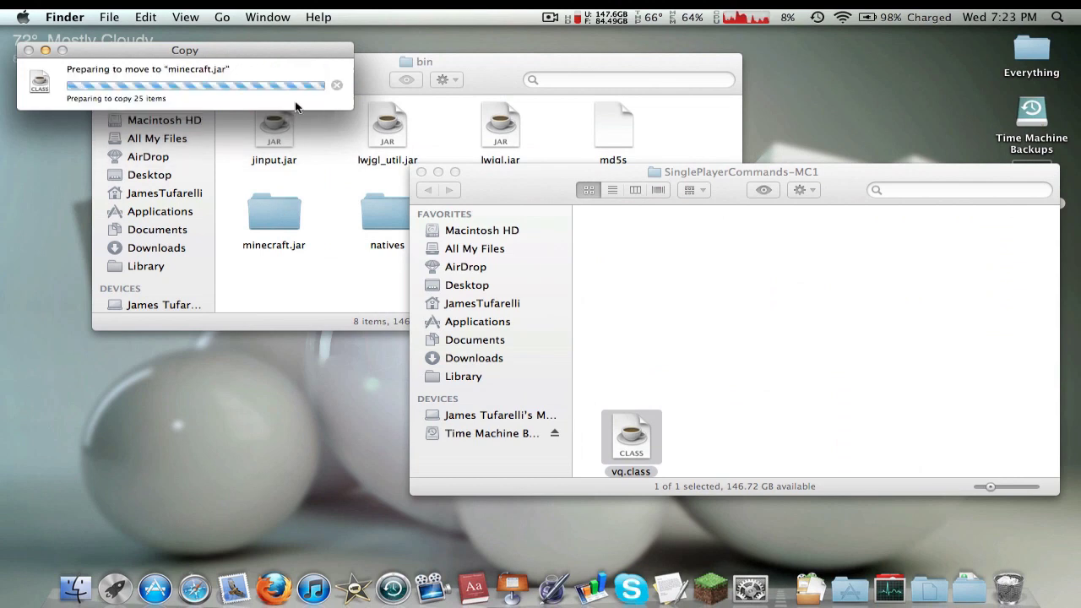
# Step: Check the added classes inside the minecraft.jar folder, then close the Finder windows
pyautogui.click(421, 171)
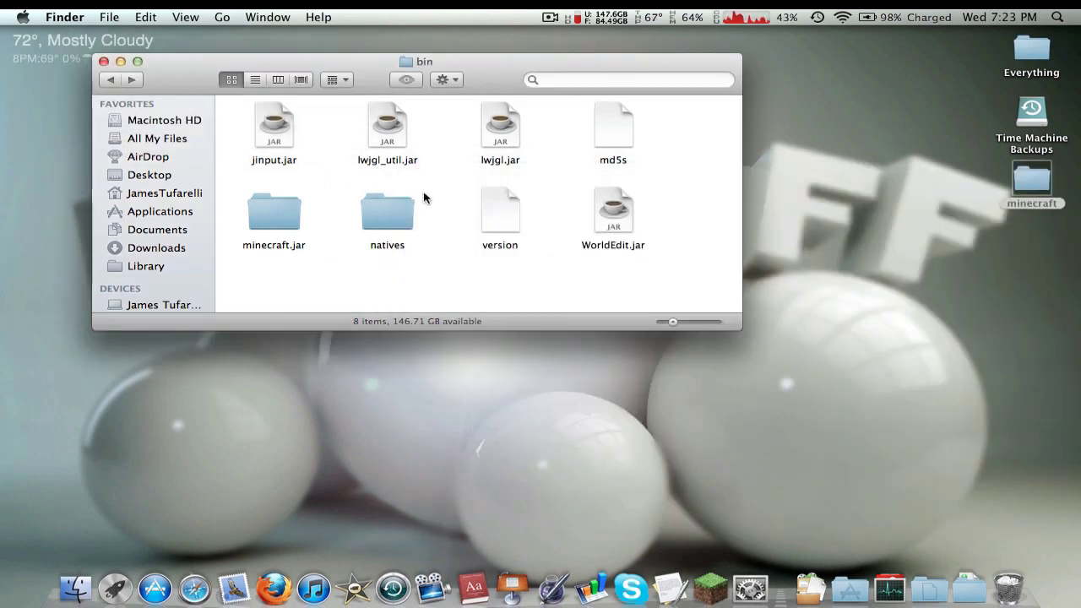
pyautogui.doubleClick(277, 222)
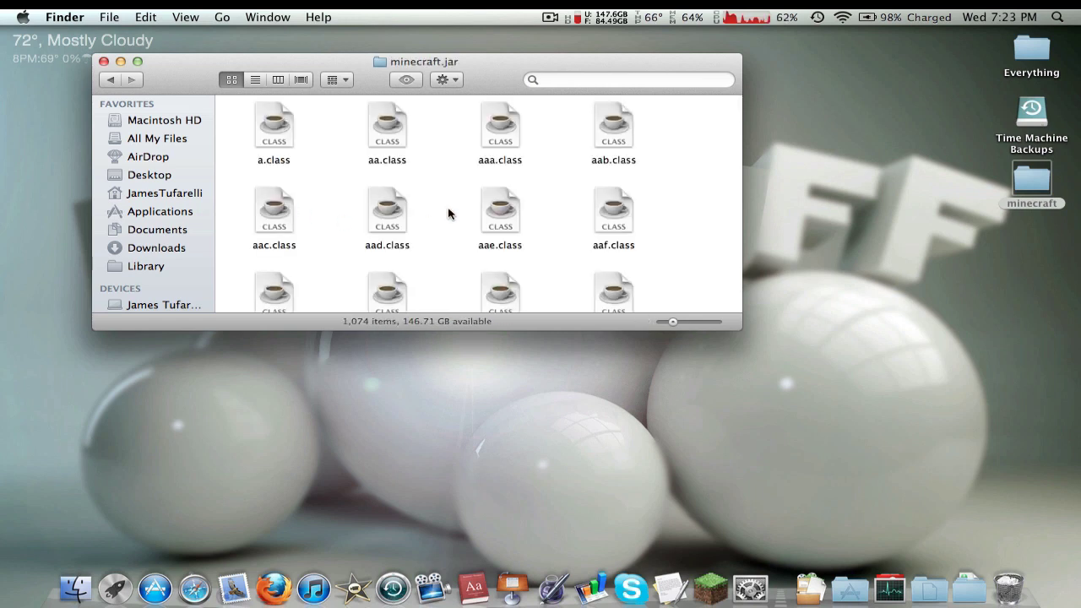
pyautogui.scroll(-6, 449, 213)
pyautogui.scroll(-8, 449, 214)
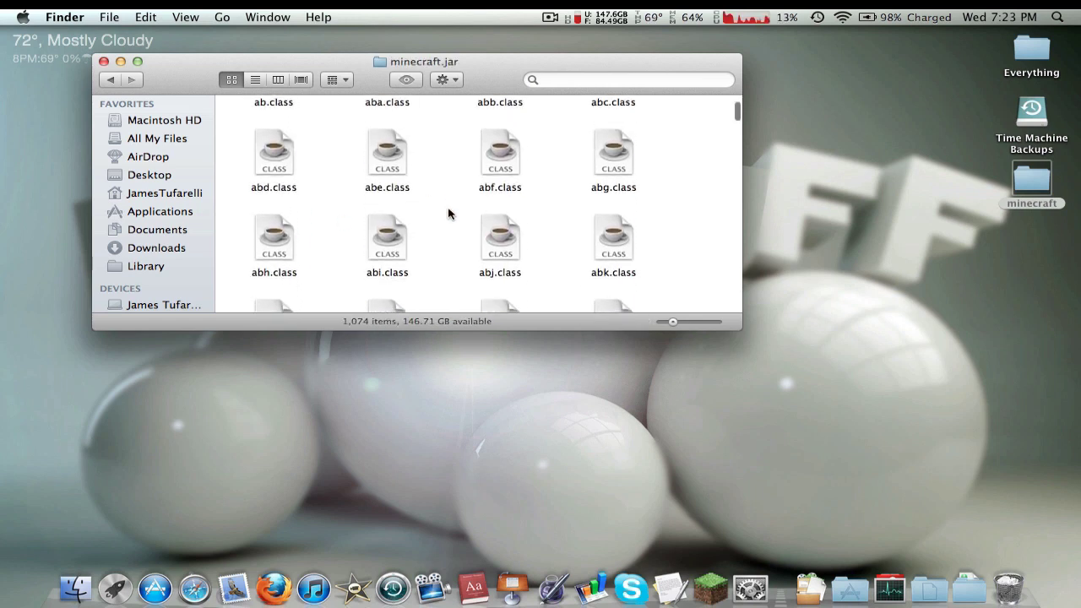
pyautogui.scroll(-6, 448, 213)
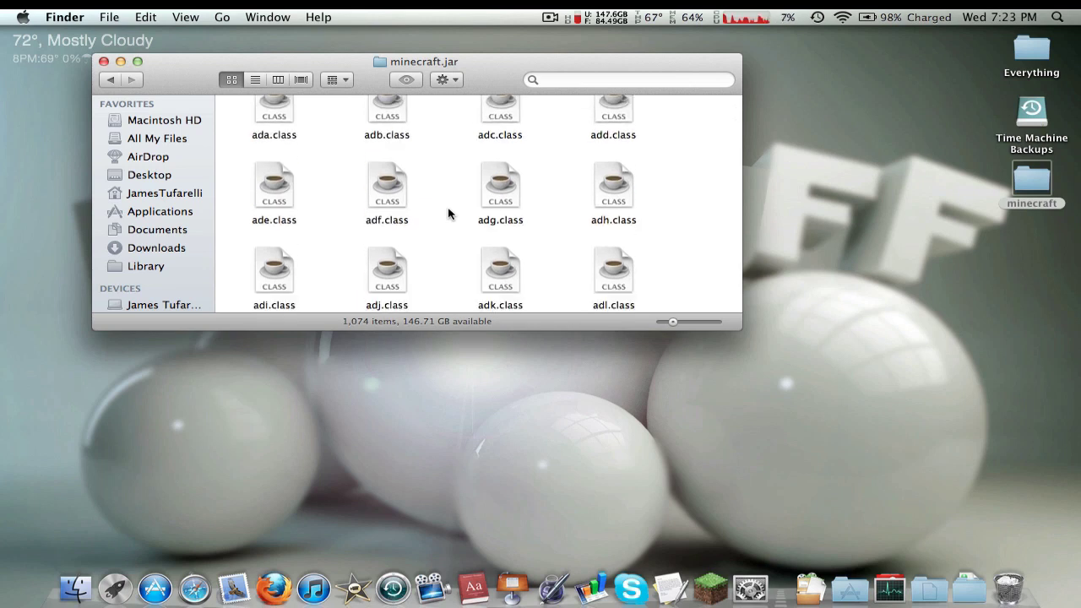
pyautogui.scroll(15, 448, 214)
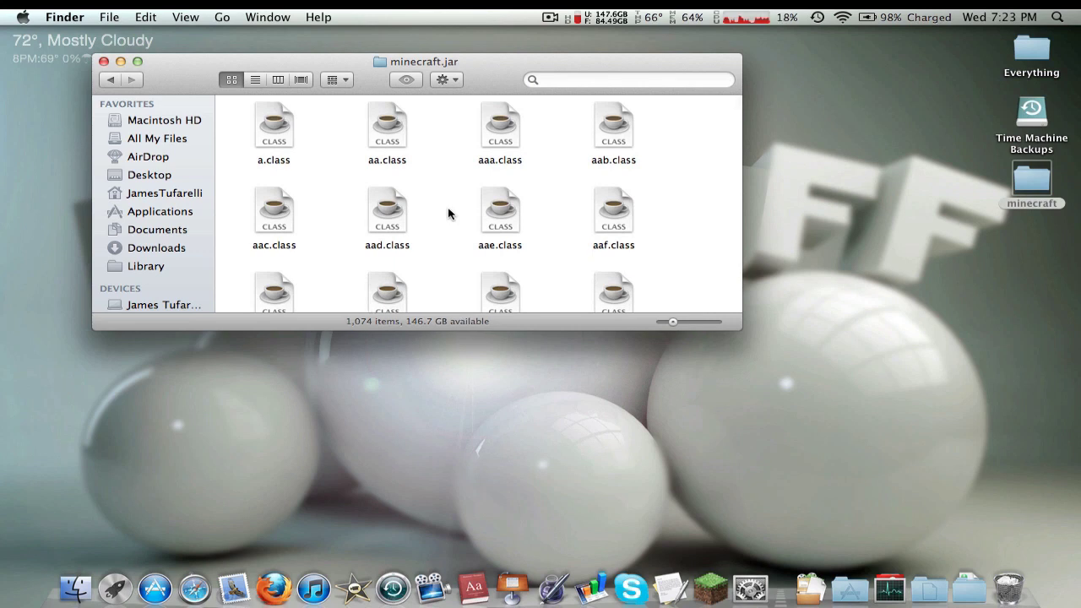
pyautogui.click(103, 62)
# Step: Back in the running Minecraft game, enable flying with the /fly chat command
pyautogui.click(711, 587)
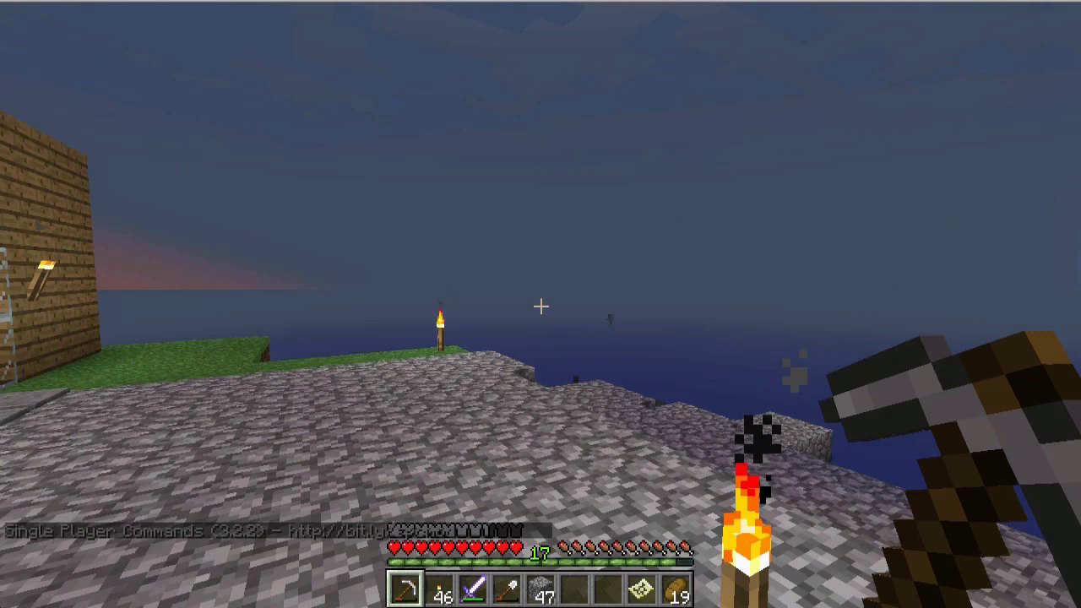
pyautogui.moveTo(540, 306)
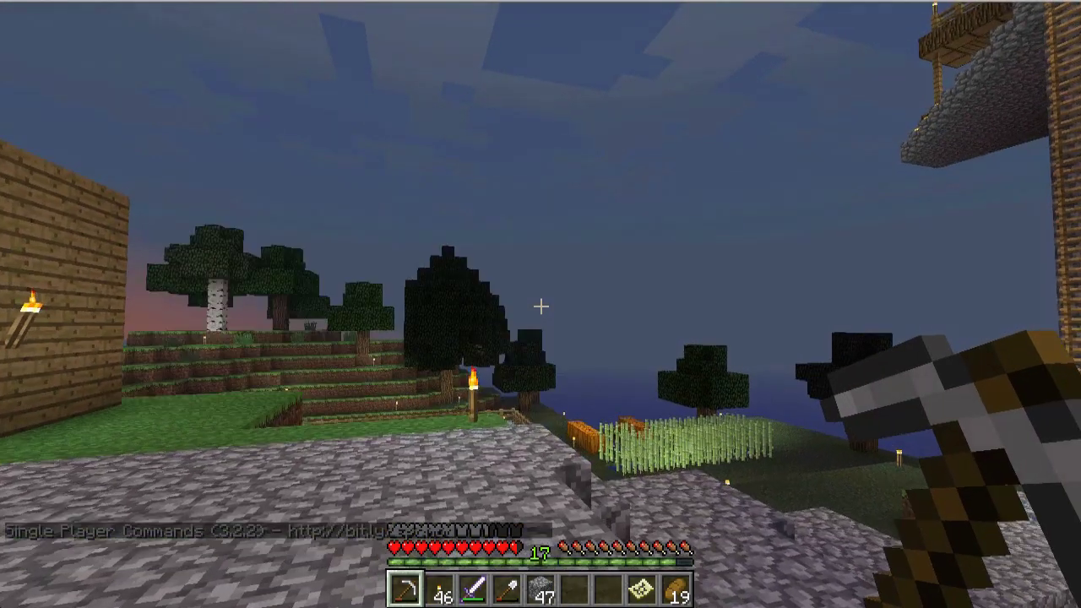
pyautogui.write('t/fly')
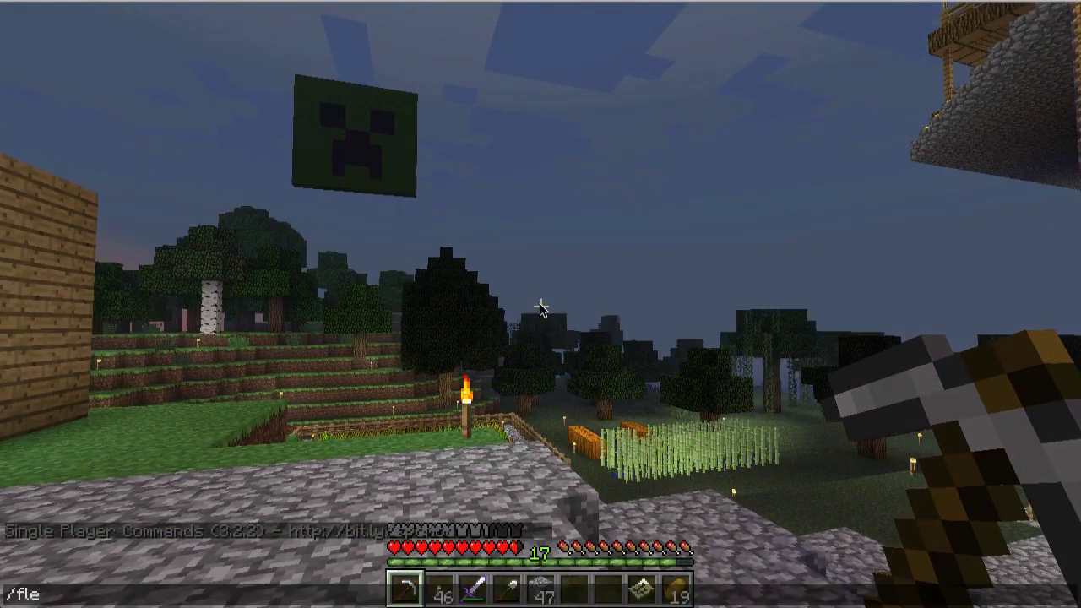
pyautogui.press('Return')
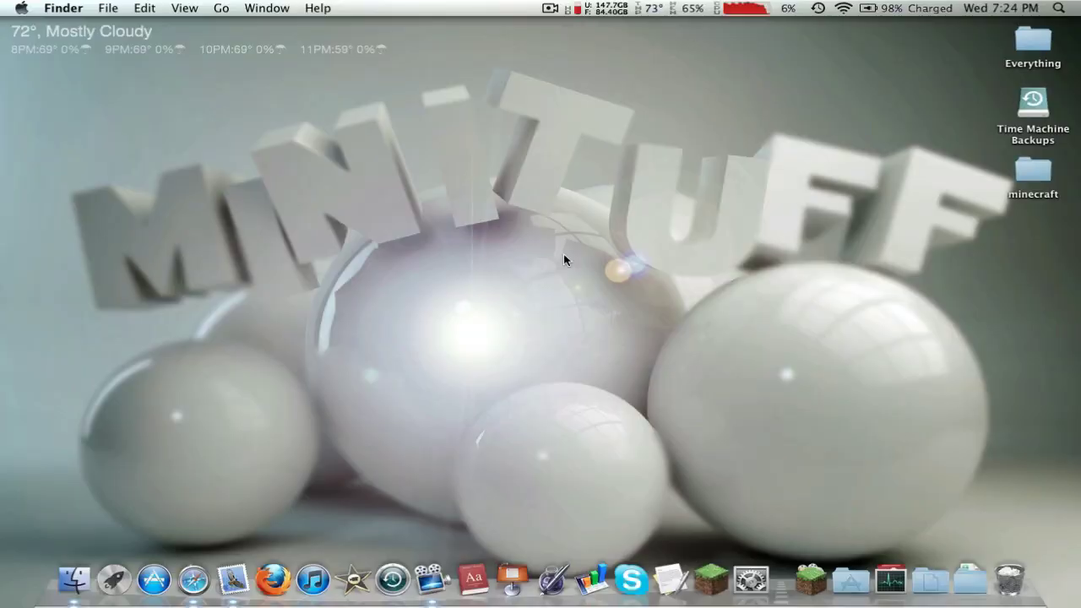